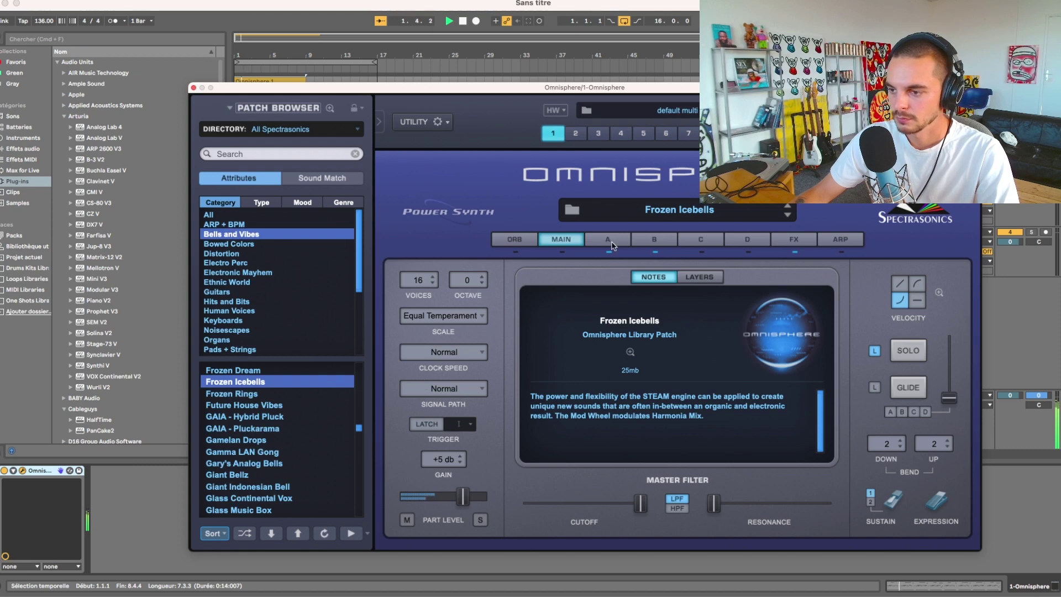
- Set the layer B level of the Frozen Icebells patch to -5.44 dB and select the Omnisphere clips in the arrangement
left_click(652, 241)
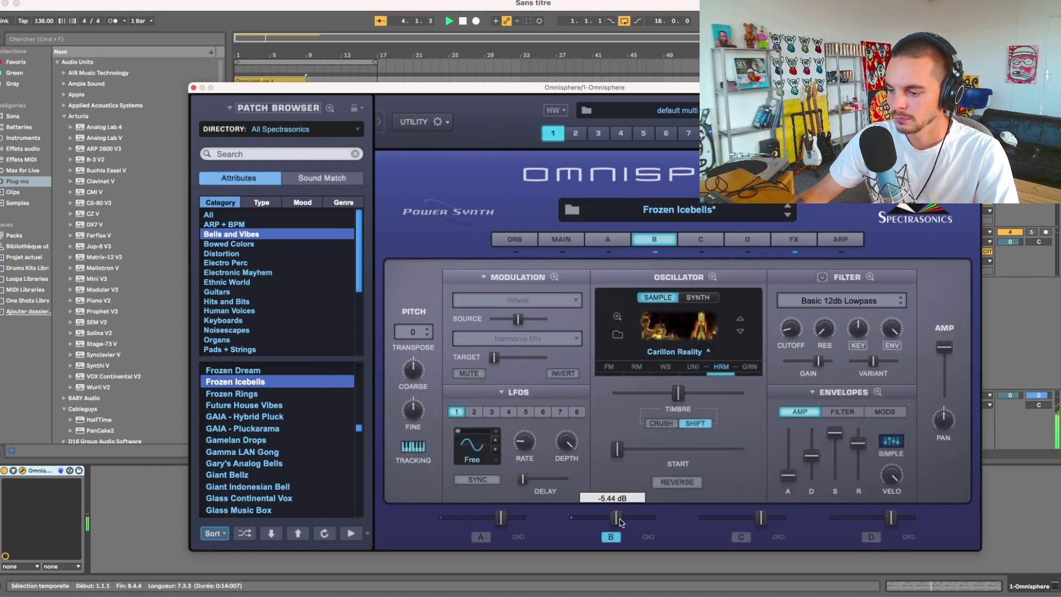
left_click(193, 87)
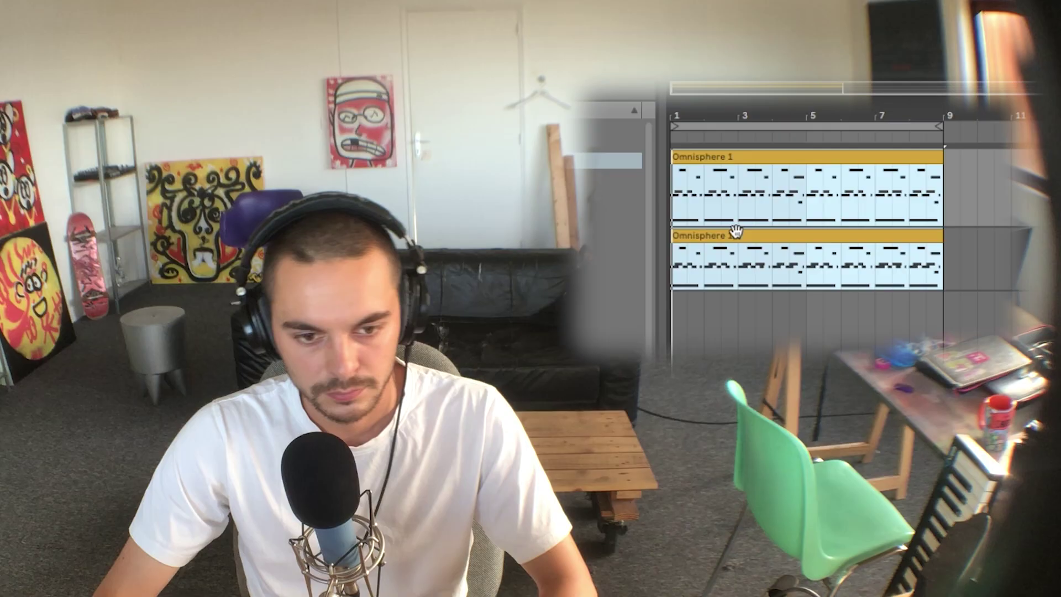
left_click(255, 102)
left_click(739, 158)
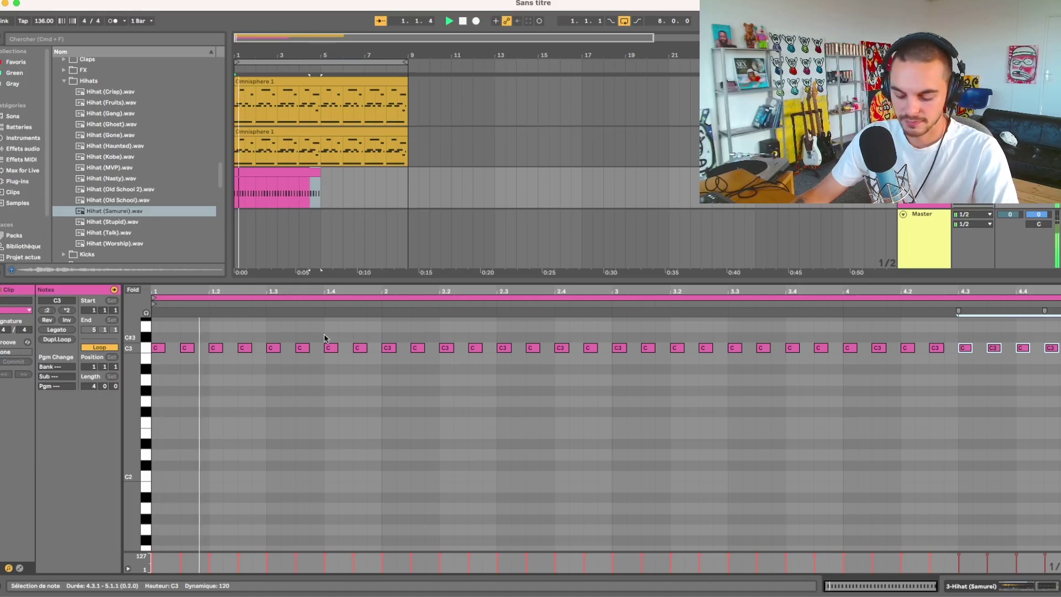
- Copy the roll of short C3 notes in the Hihat (Samurei) clip and paste it further along the pattern
left_click(298, 517)
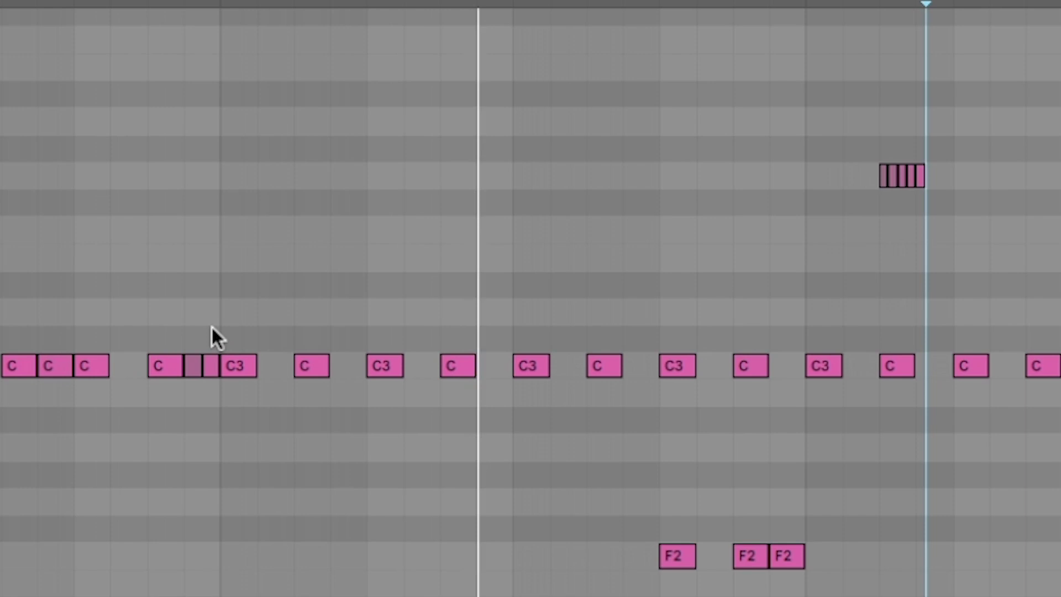
left_click_drag(363, 401, 338, 439)
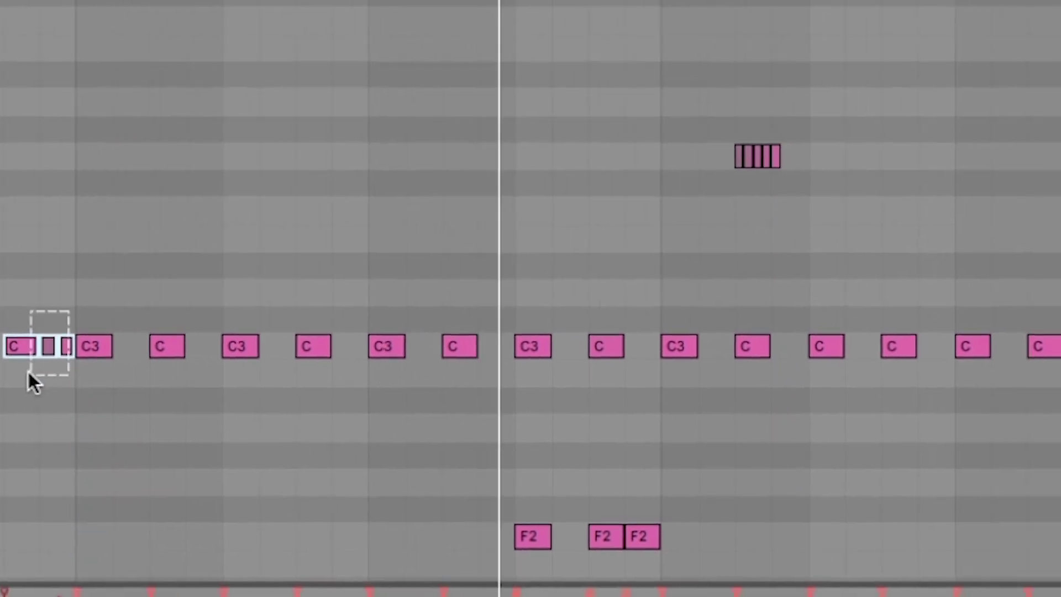
left_click(877, 344)
key("super+v")
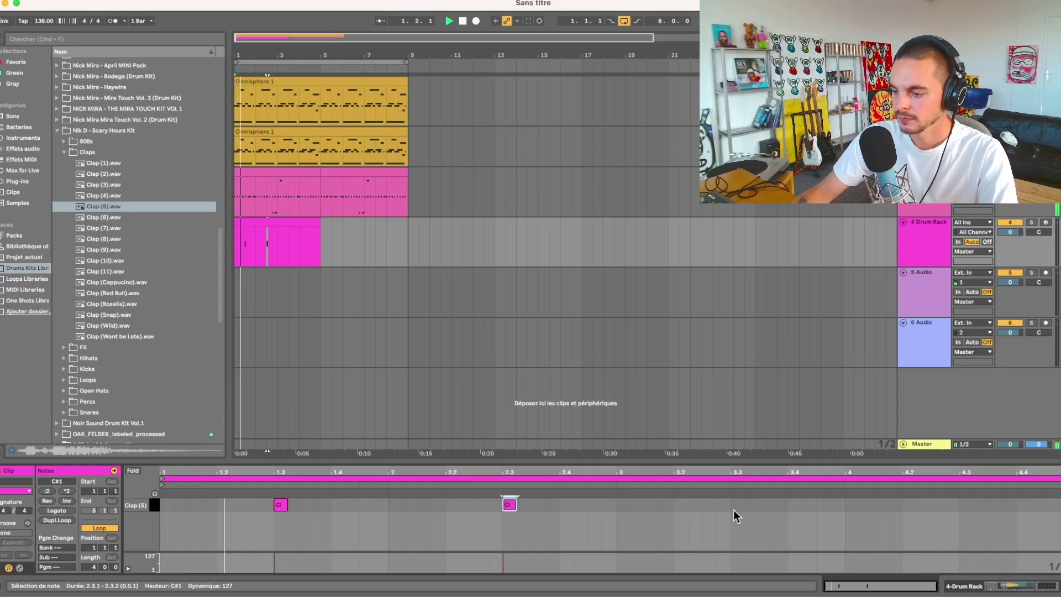
- Place Clap (5) hits at 3.3 and 4.3 in the four-bar drum rack clip
left_click(737, 505)
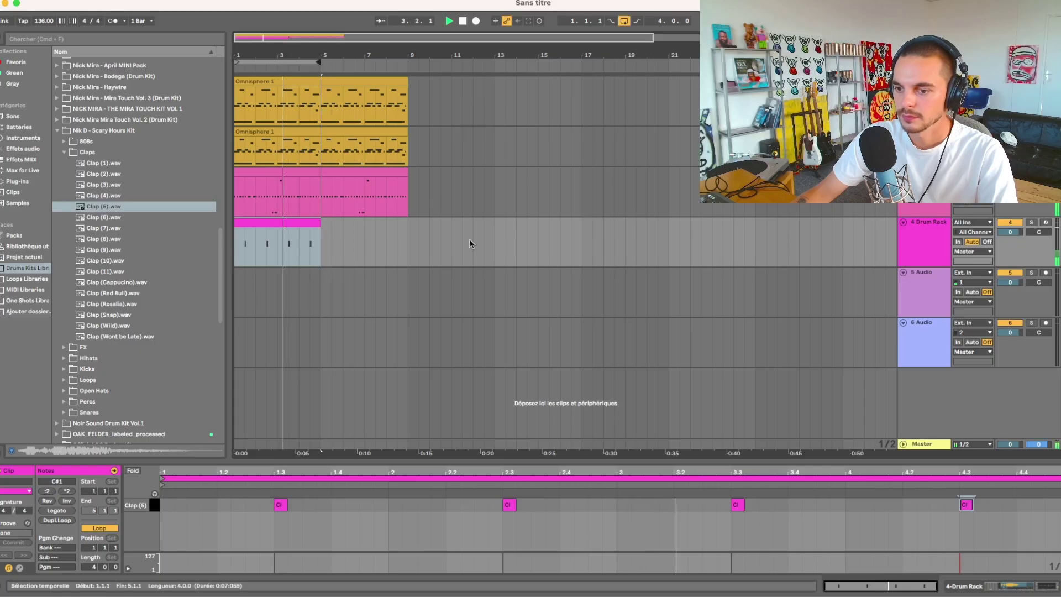
left_click(317, 270)
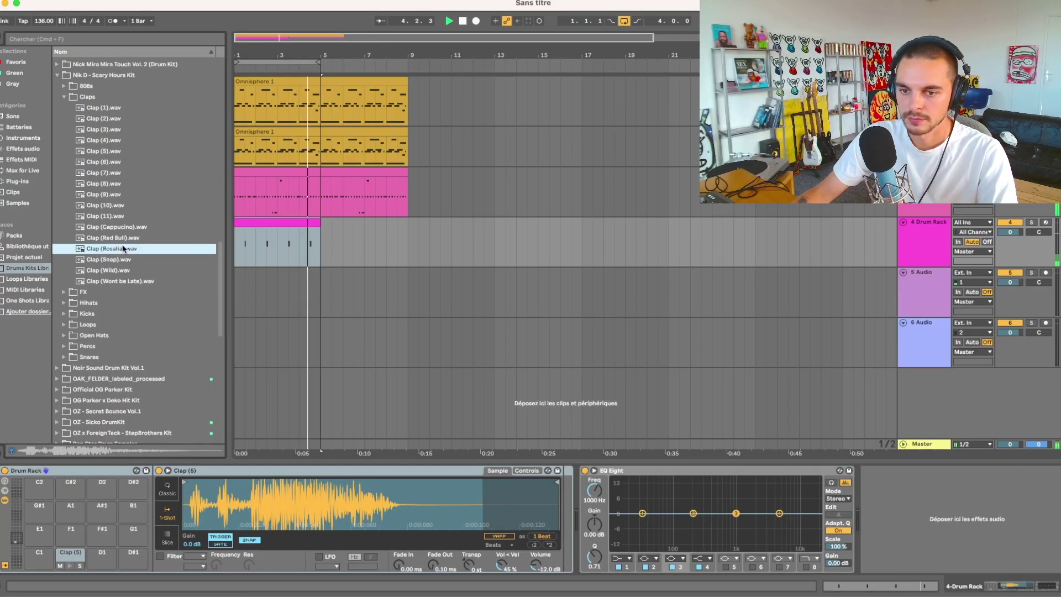
- Program the Snare (Grazie) rimshot in the drum rack clip, with its last hit at 4.2.1
left_click(116, 206)
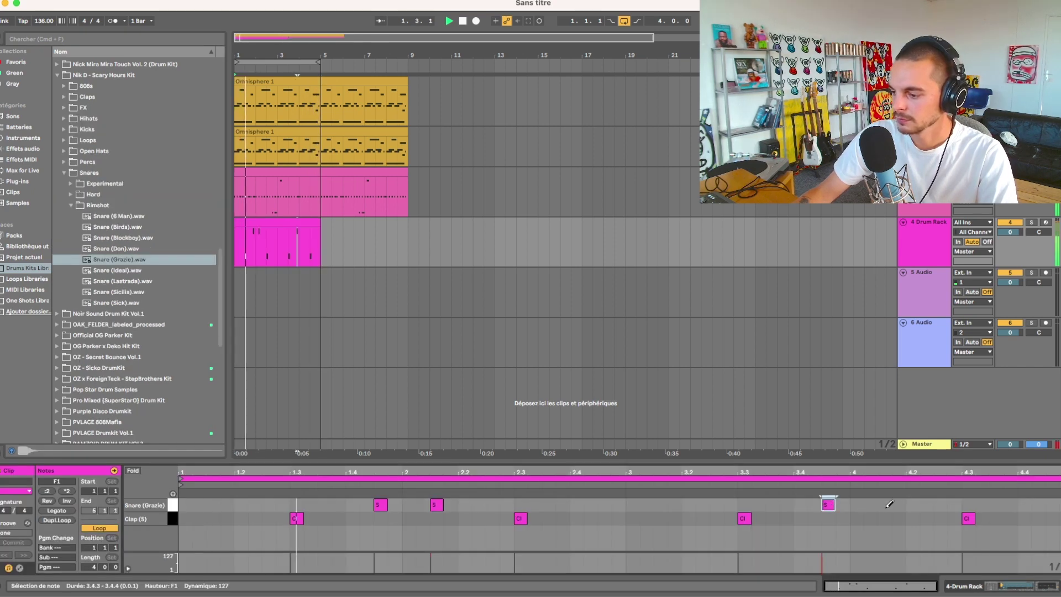
left_click(886, 504)
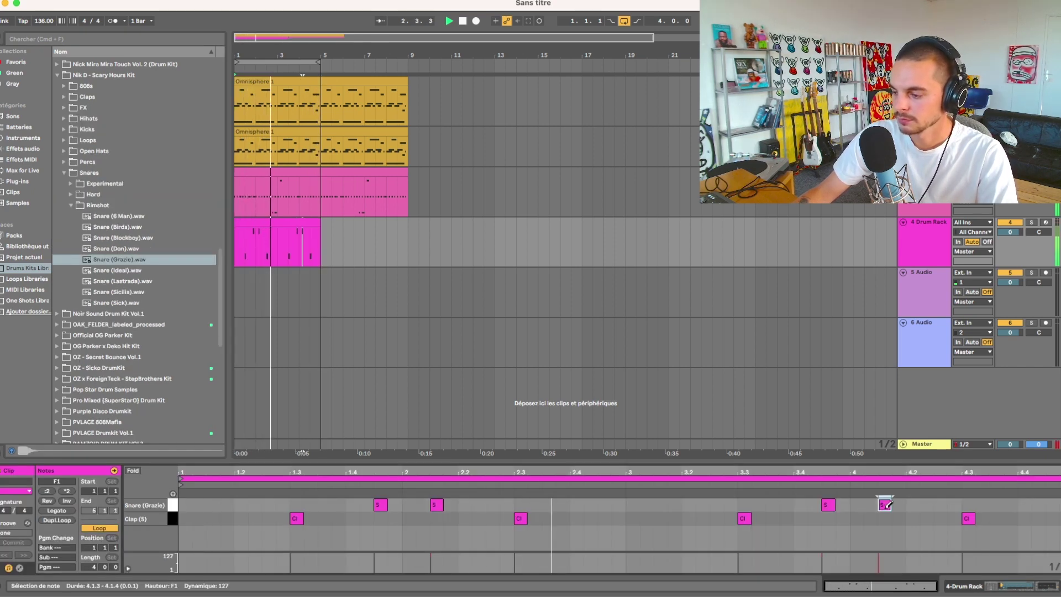
left_click(888, 504)
left_click(941, 503)
left_click(942, 503)
left_click(913, 502)
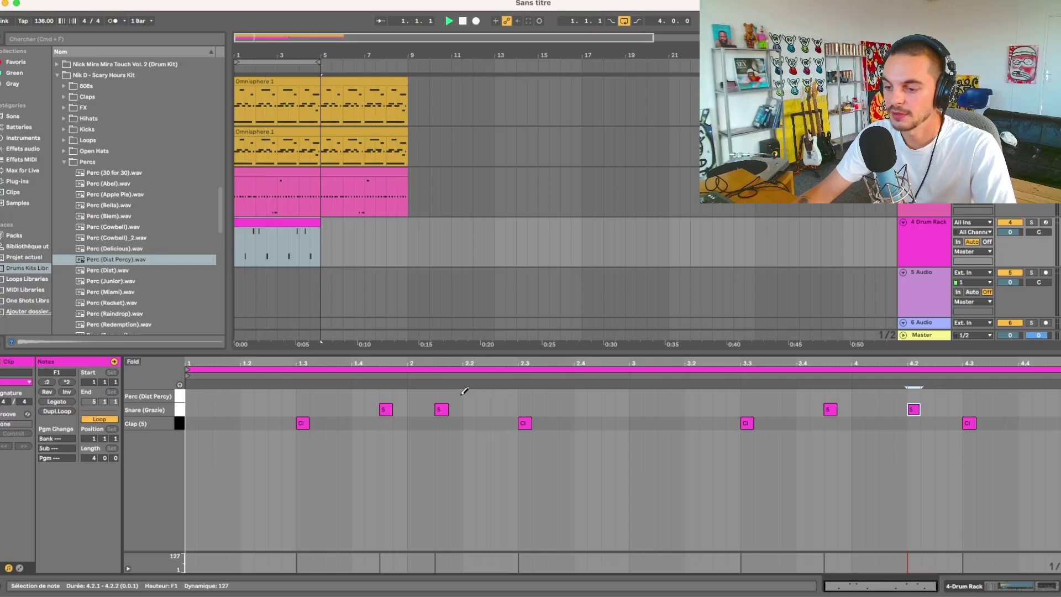
- Place Perc (Dist Percy) hits with velocity 104 at 2.3.1 and 4.3.1 in the drum rack clip
left_click_drag(524, 396, 531, 406)
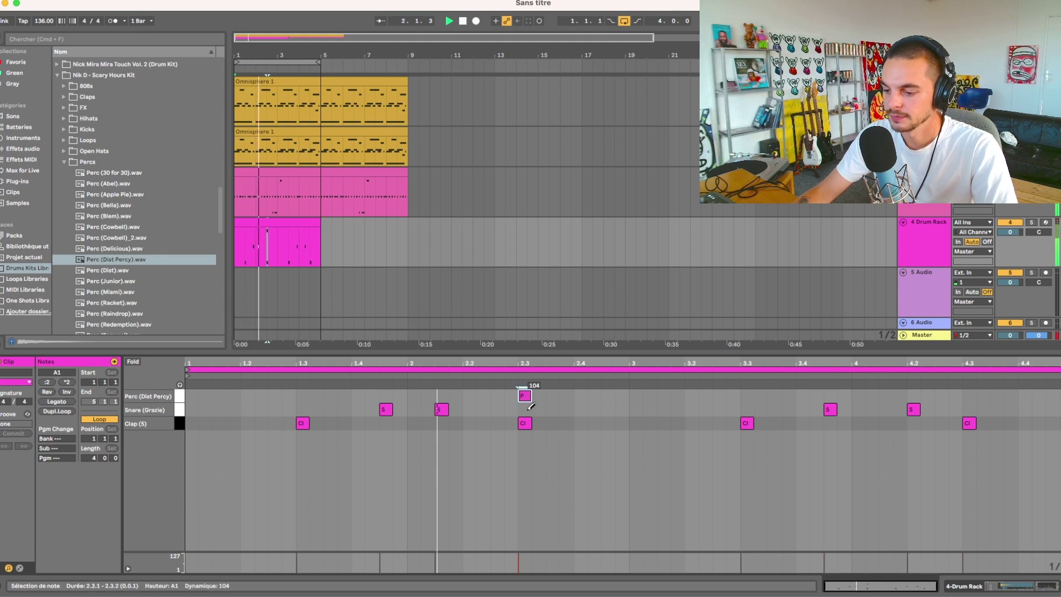
left_click(969, 395)
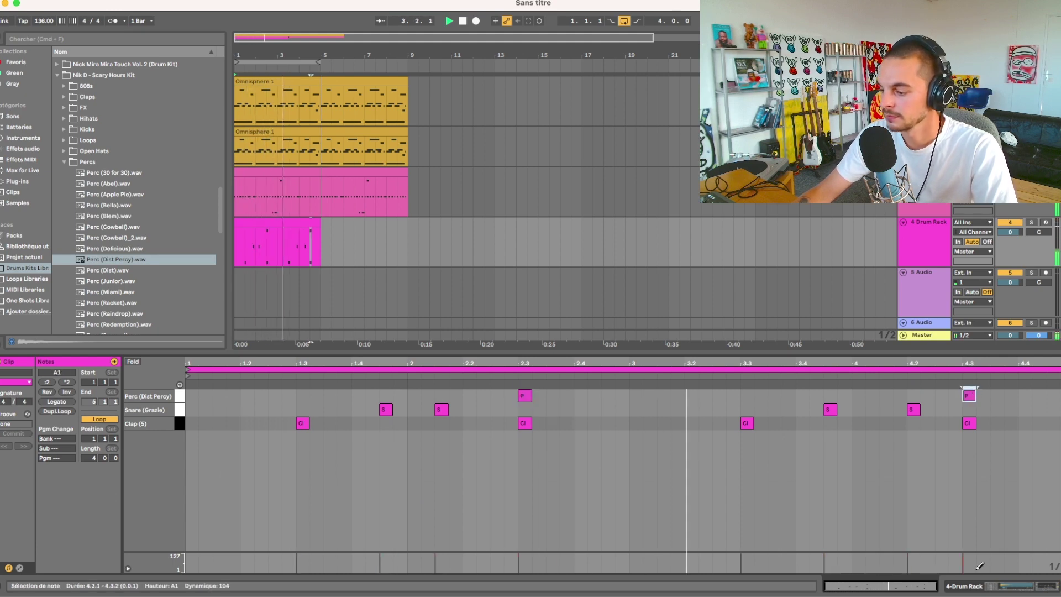
left_click(1017, 586)
left_click(880, 587)
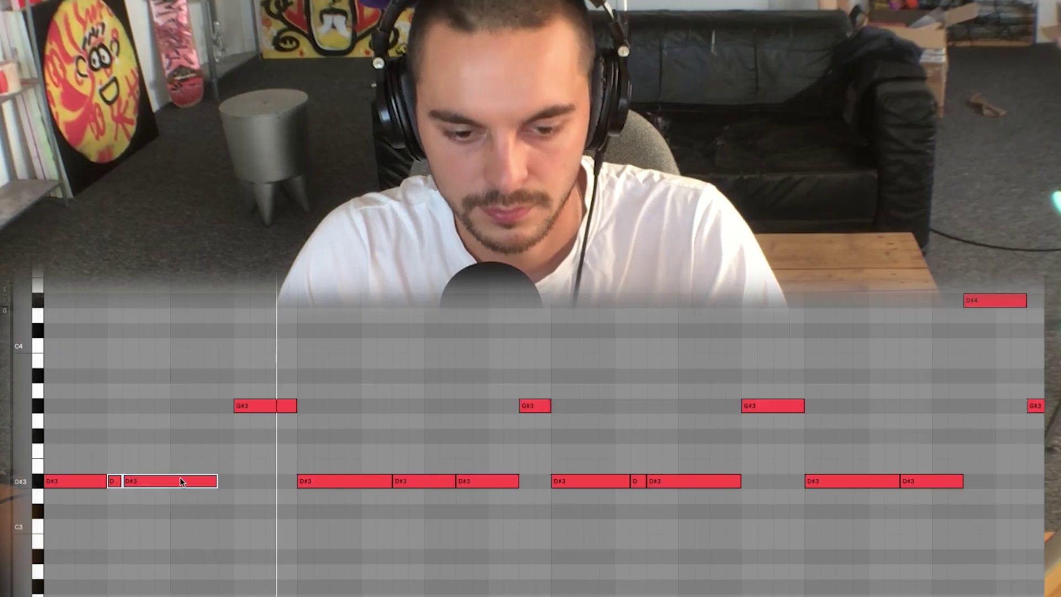
- Extend the third D#3 note of the 808 line to the following G#3, and shift the matching short-long D#3 pair earlier
left_click_drag(215, 482, 232, 482)
left_click_drag(641, 459, 666, 494)
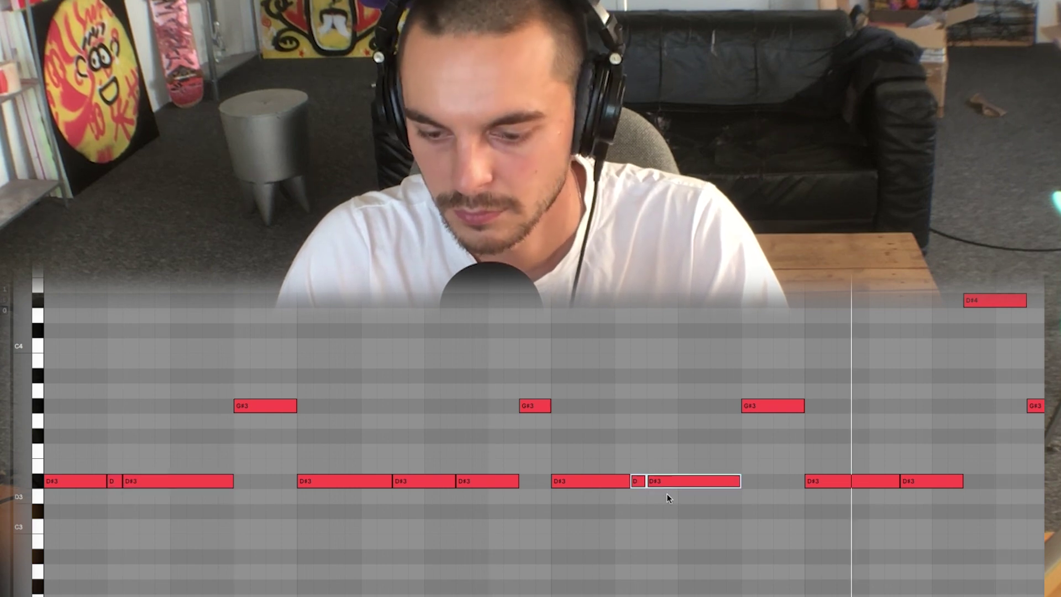
key("Left")
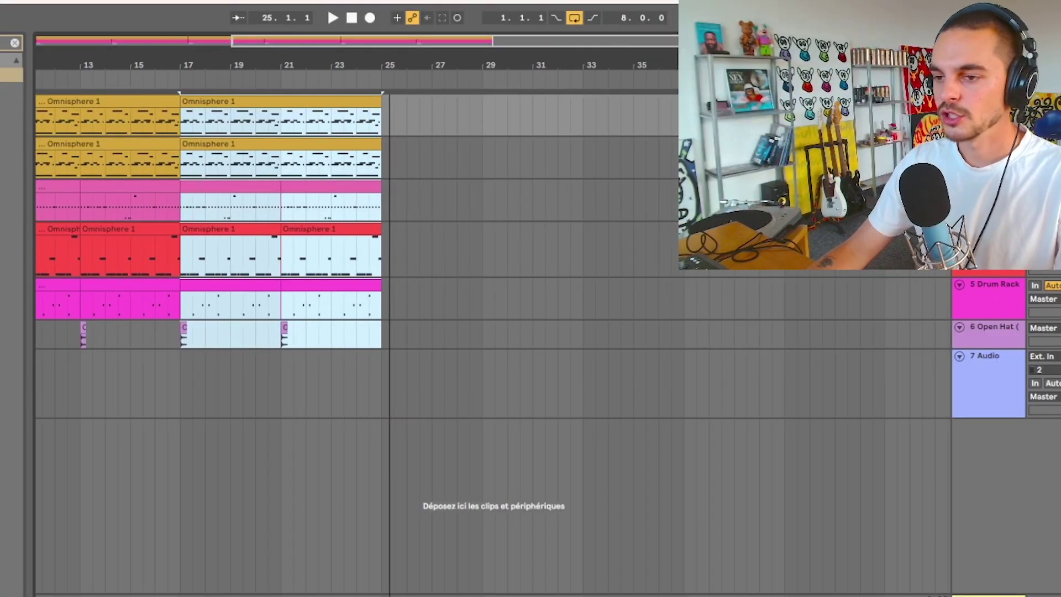
- Duplicate the Omnisphere melody clip spanning bars 17 to 25 so that a copy starts at bar 25
left_click(389, 120)
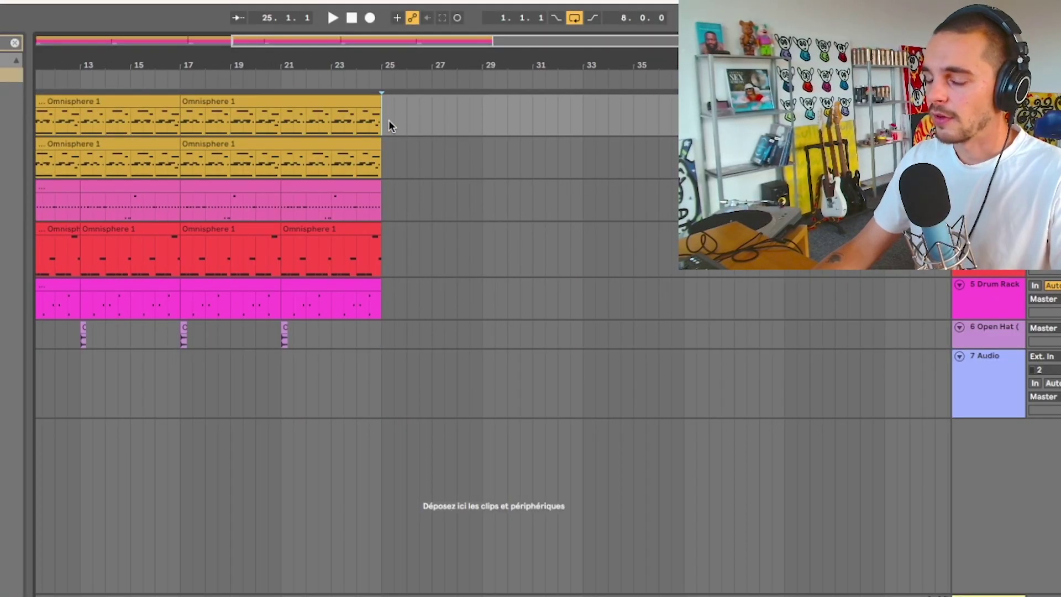
left_click_drag(379, 116, 182, 117)
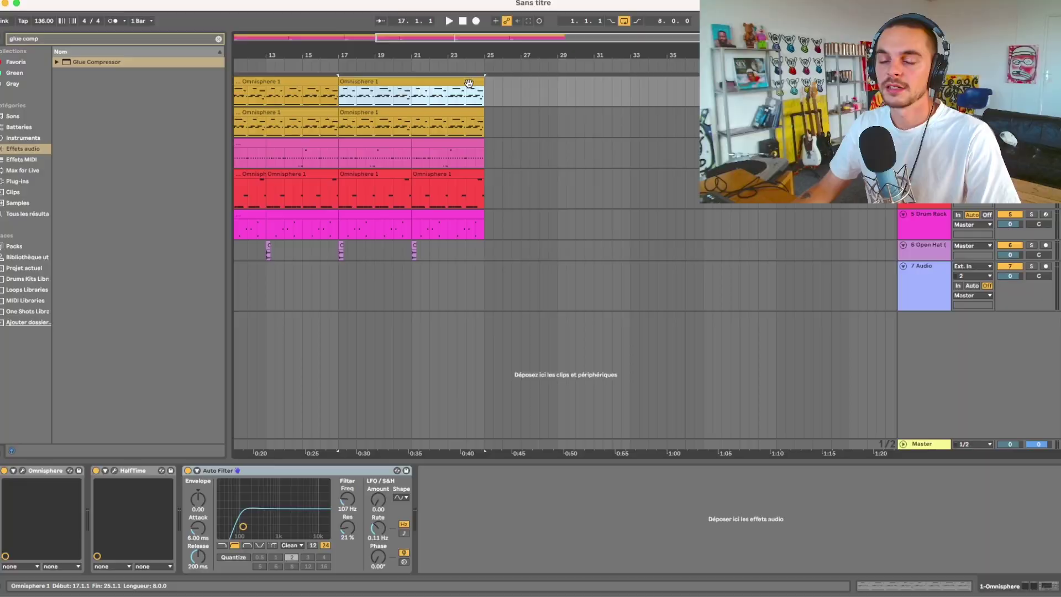
key("ctrl+d")
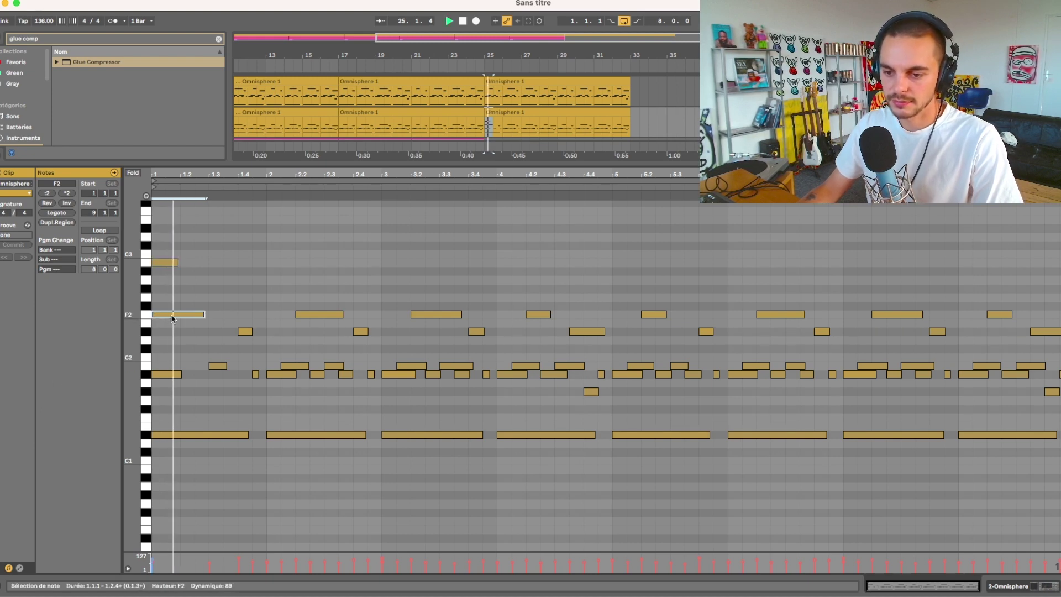
- Lengthen the opening B2, F2 and A#1 notes of the second Omnisphere track's new clip to about one full bar
left_click(176, 263)
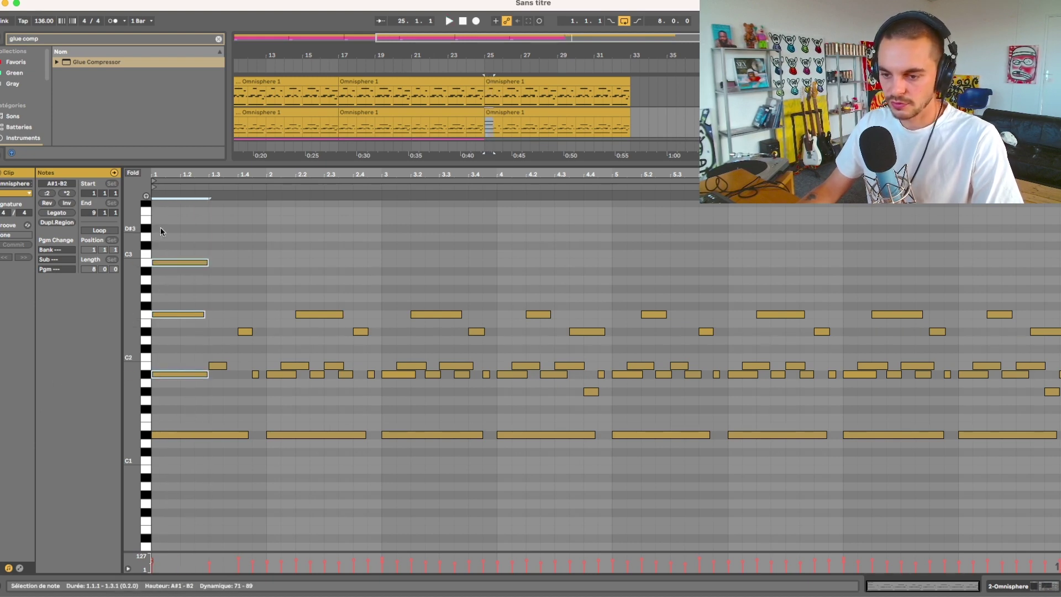
key("shift+Right")
key("shift+Right")
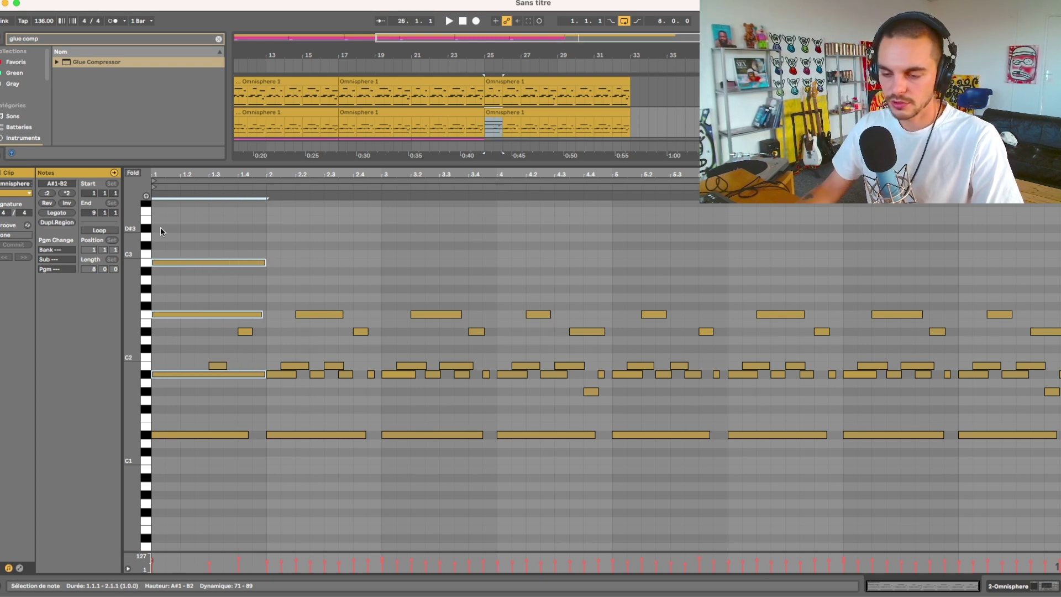
- Move the short note at 1.3.1 up one octave to B2 and lengthen it to about the end of bar 1
left_click(218, 365)
key("shift+Up")
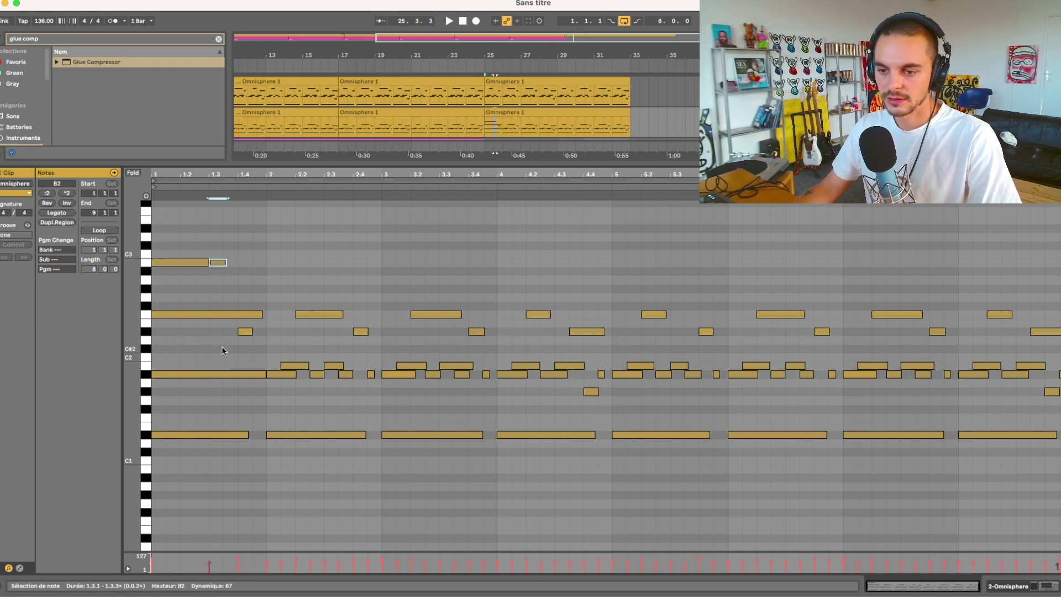
key("space")
key("shift+Right")
key("shift+Right")
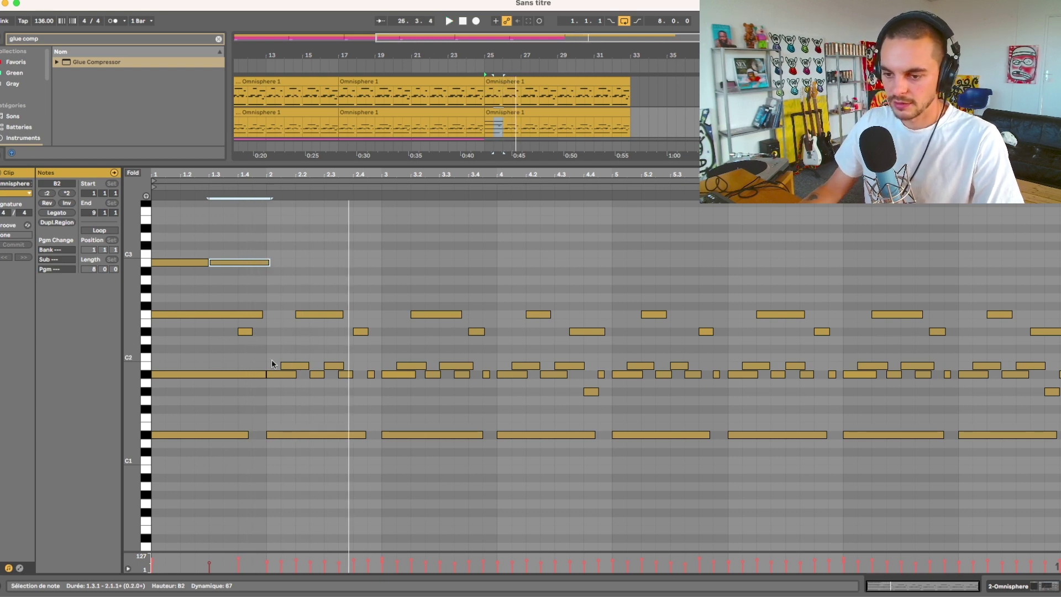
- Replace the notes in bar 2 with a copy of bar 1 and lower the copied B2 notes to A#2
left_click_drag(279, 226, 372, 478)
key("Delete")
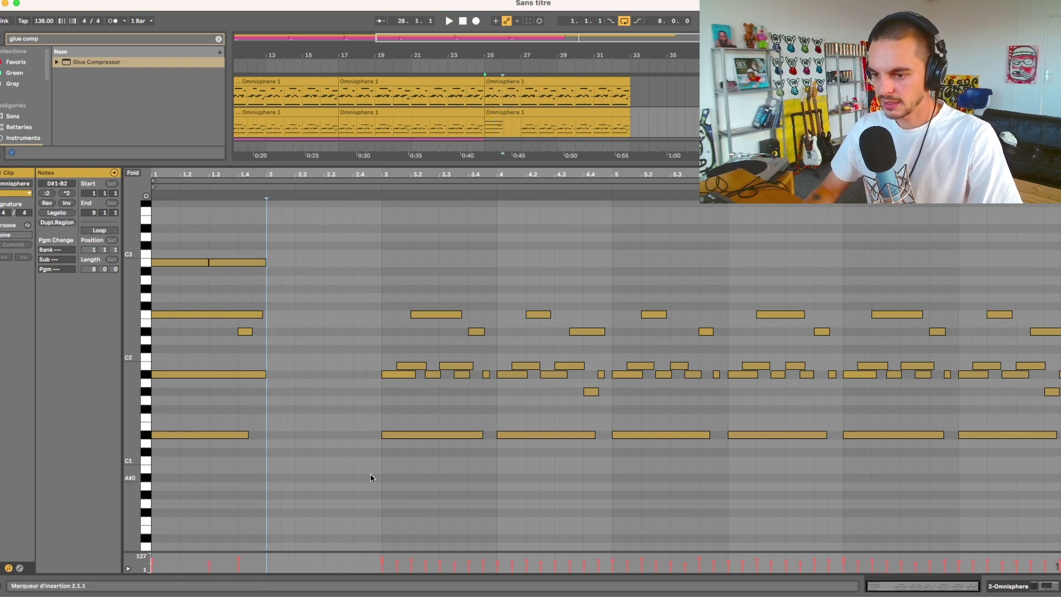
key("ctrl+v")
left_click(298, 288)
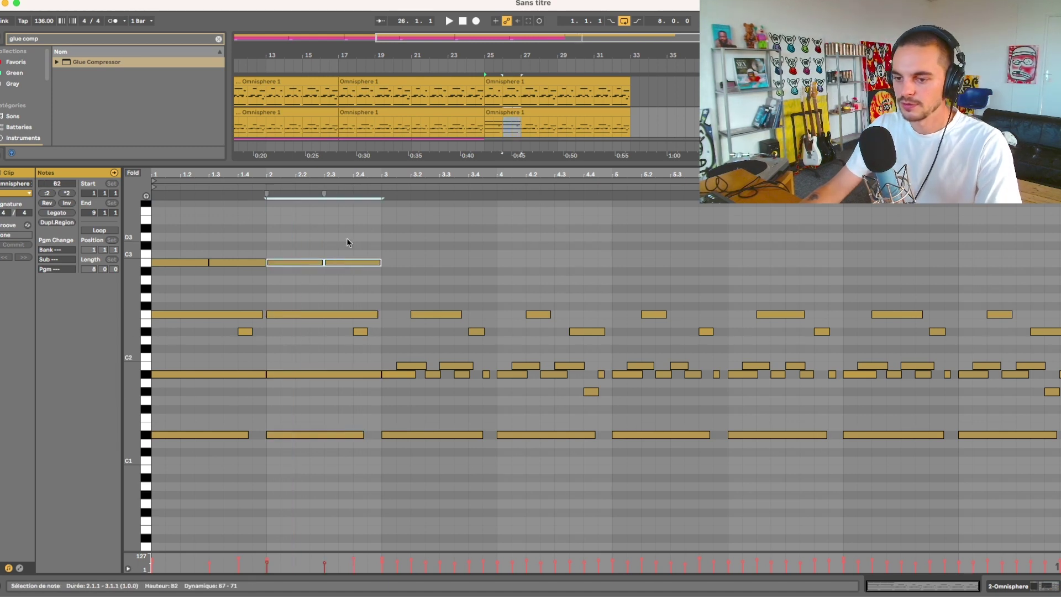
key("space")
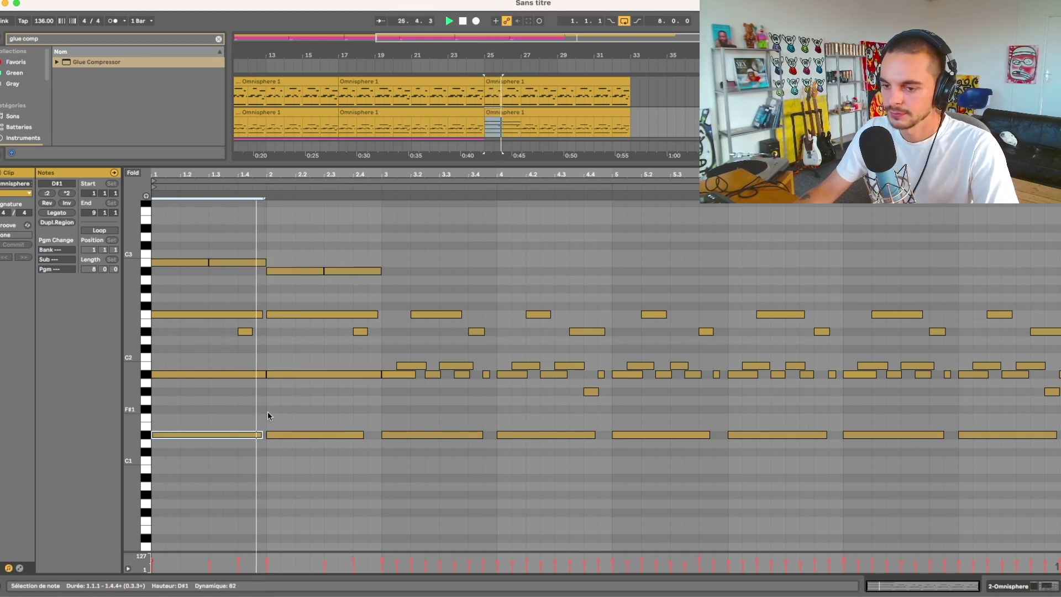
- Add a short C#2 note in bar 2 and position it at 2.3.1
double_click(374, 350)
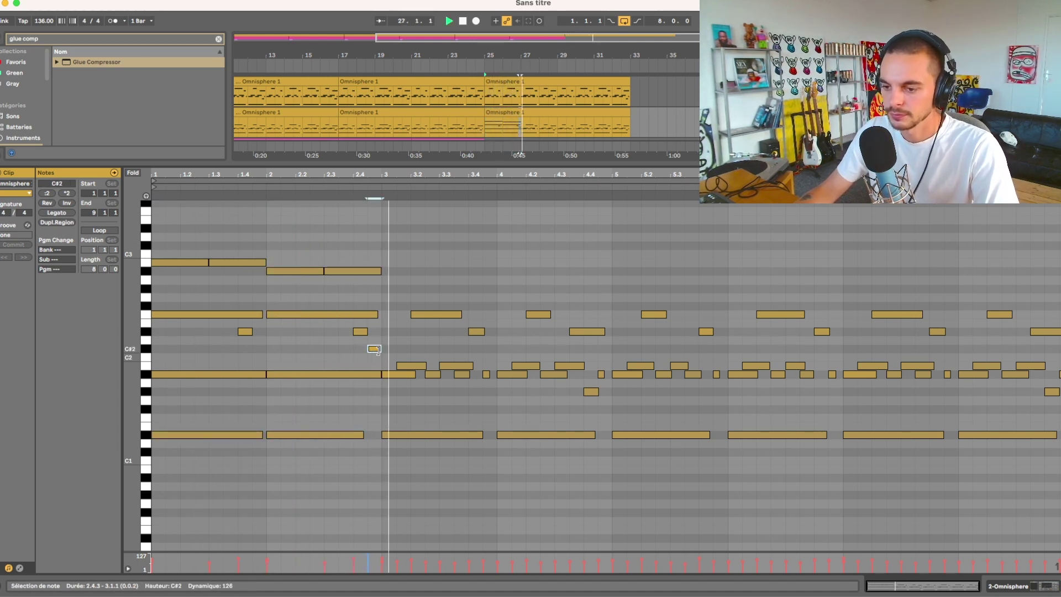
left_click_drag(374, 351, 330, 351)
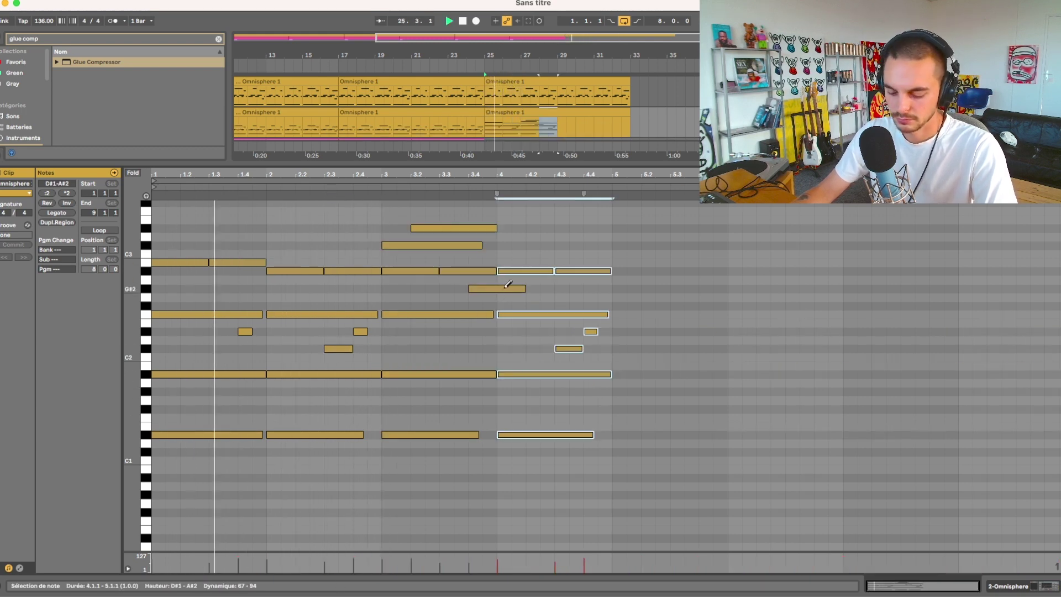
- Trim the G#2 note to end at the start of bar 4, and duplicate all four bars of notes into bars 5 to 8
left_click(506, 288)
key("b")
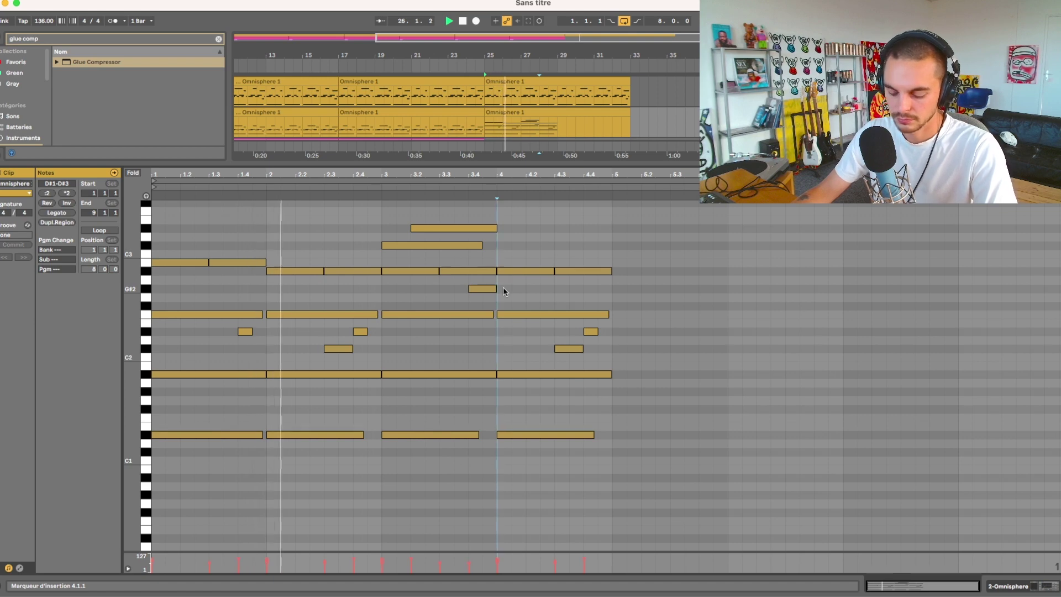
key("super+a")
key("super+d")
- Show the second Omnisphere track's device chain and increase that track's height in the arrangement
left_click(548, 113)
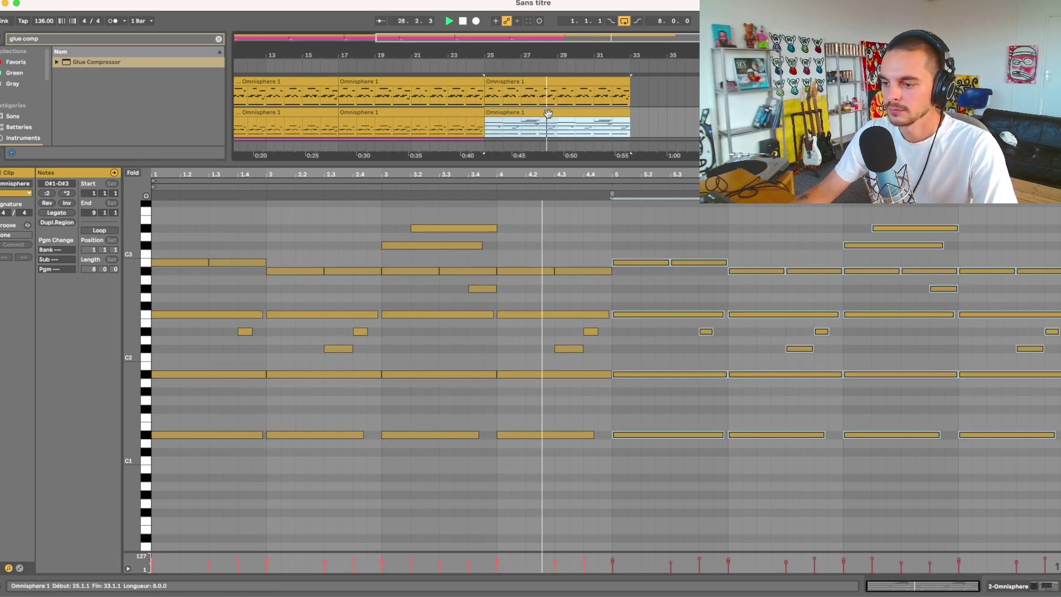
left_click(1001, 586)
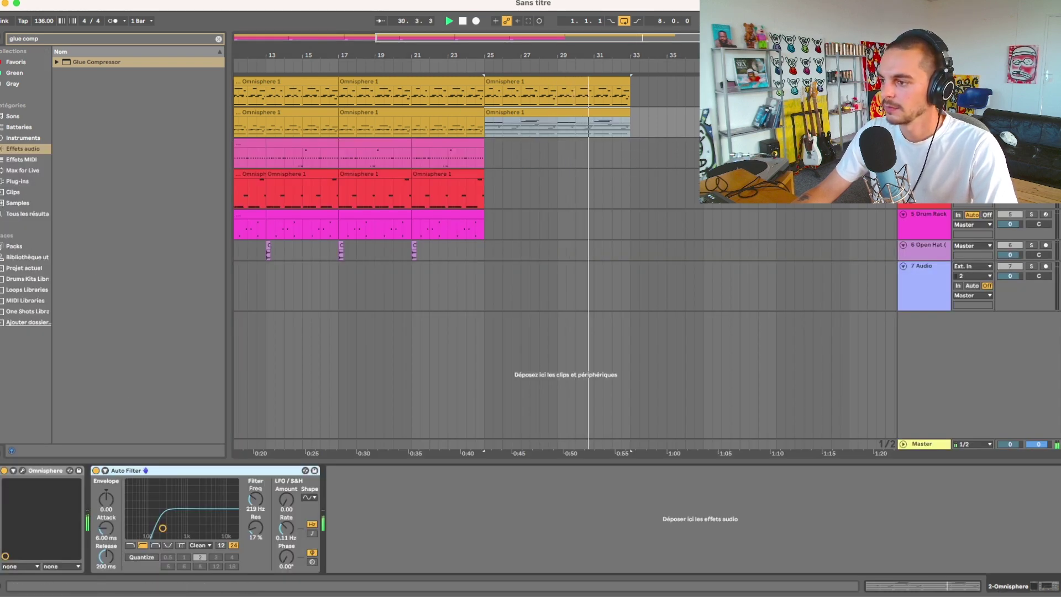
left_click_drag(924, 137, 924, 177)
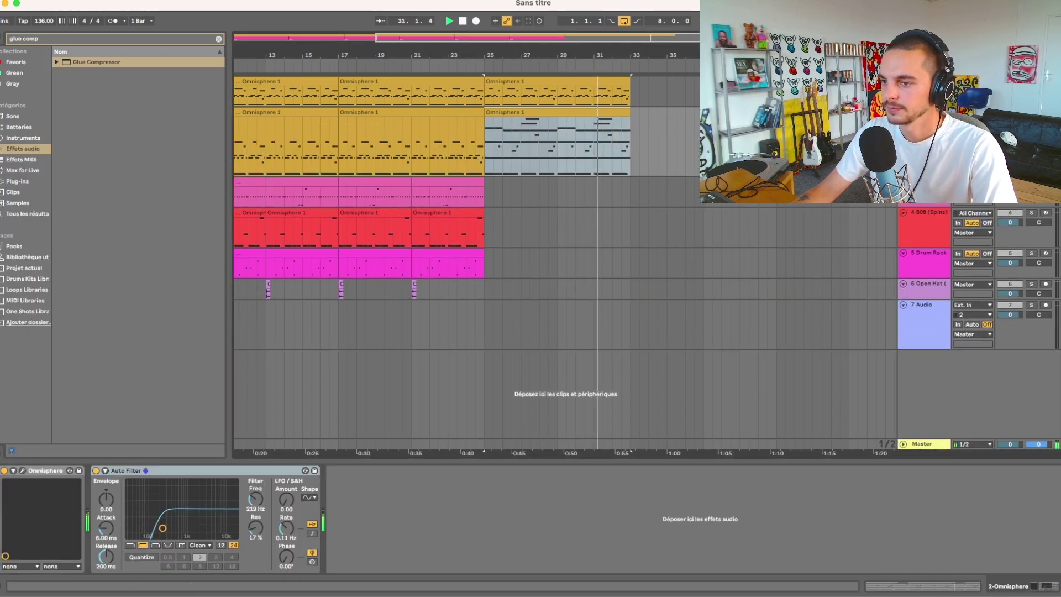
left_click(466, 138)
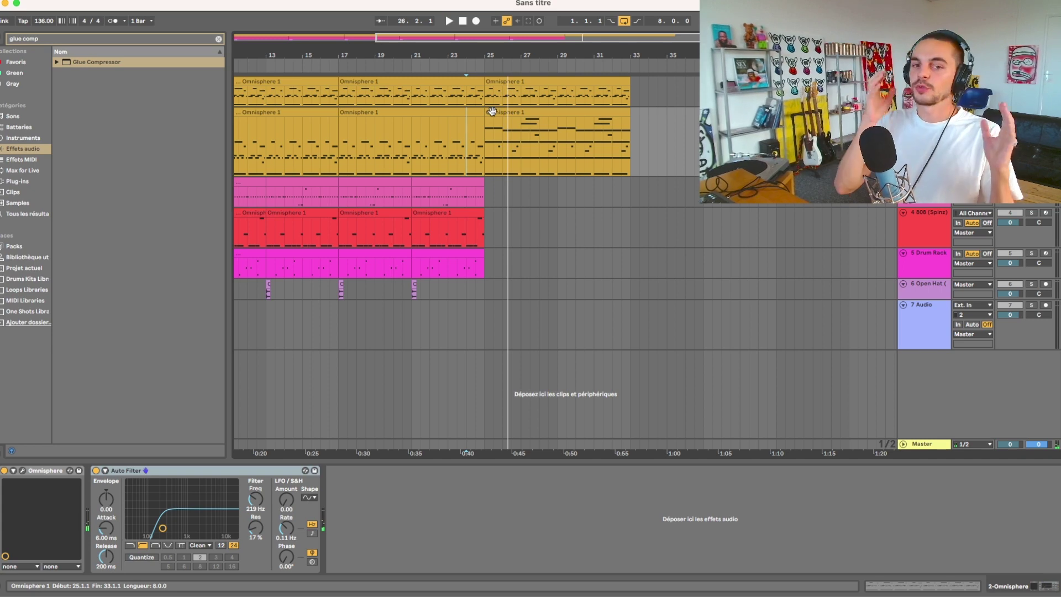
- Delete the first Omnisphere track's clip spanning bars 25 to 33
left_click(505, 81)
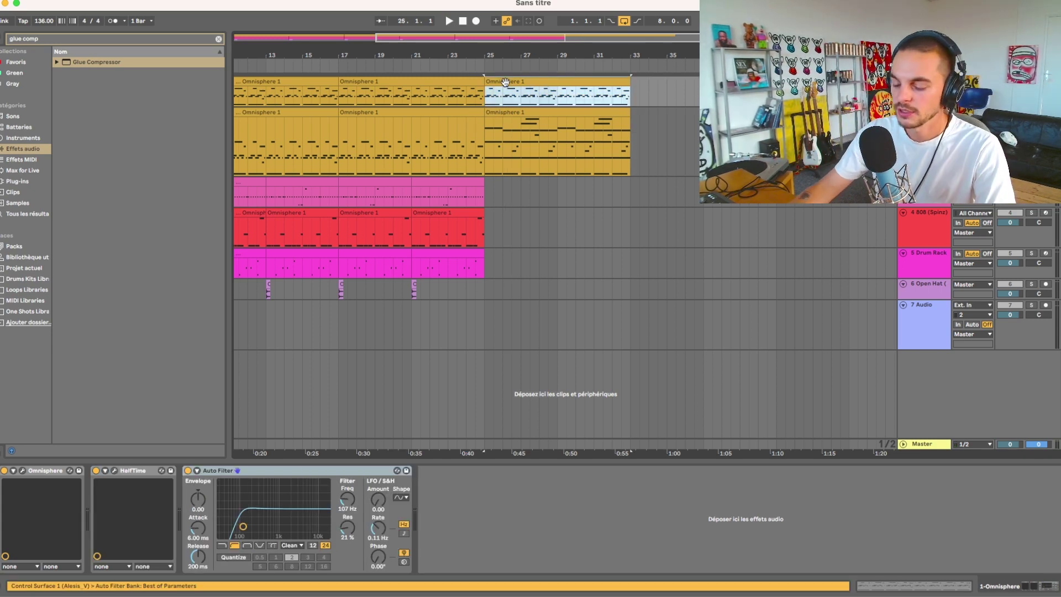
key("Delete")
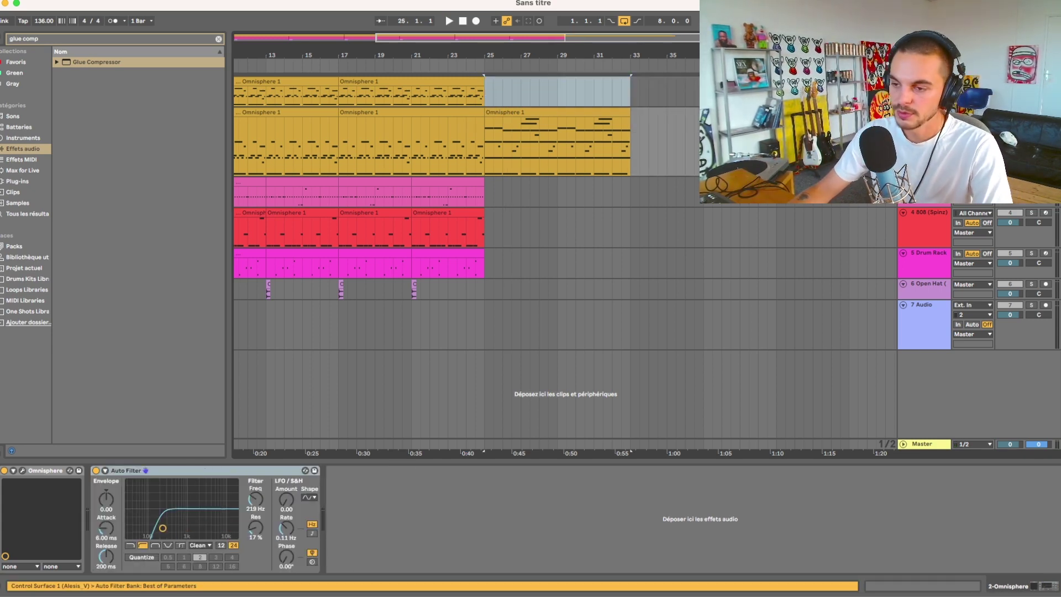
- Duplicate the second Omnisphere track and delete the copy's clips before bar 25
key("super+d")
left_click_drag(483, 201, 180, 207)
key("Delete")
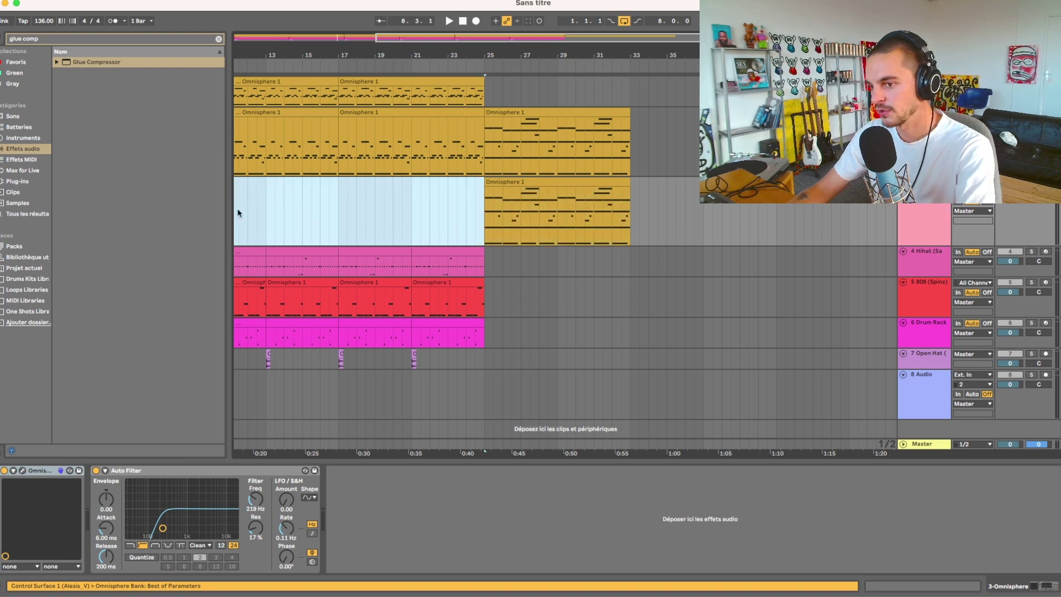
- Put Analog Lab V on the duplicated track in place of Omnisphere and filter its Prophet-5 presets by the Pad type
left_click(507, 178)
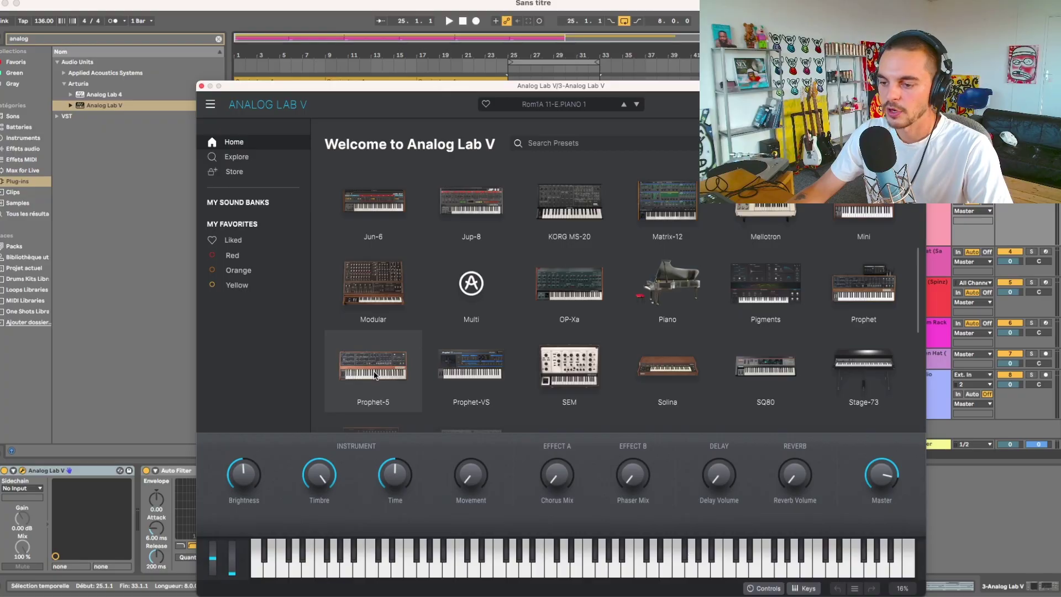
left_click(340, 354)
left_click(376, 377)
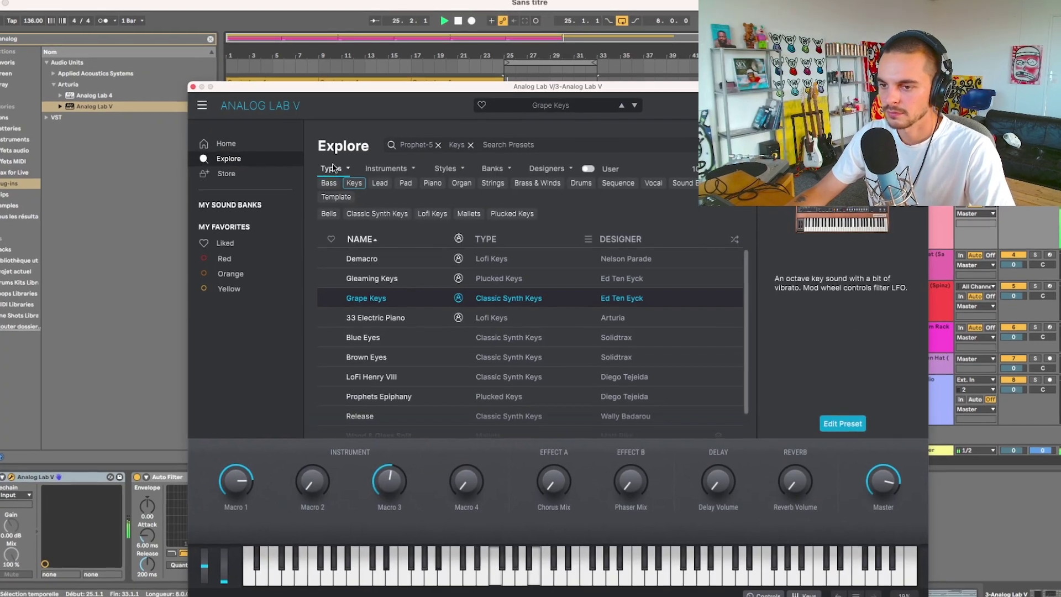
left_click(398, 186)
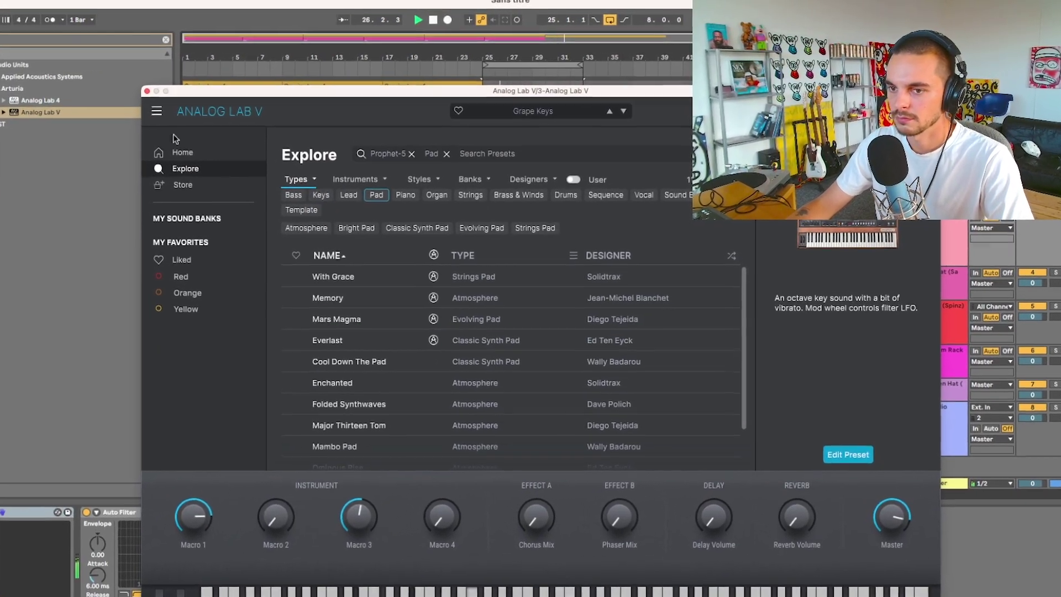
left_click(136, 93)
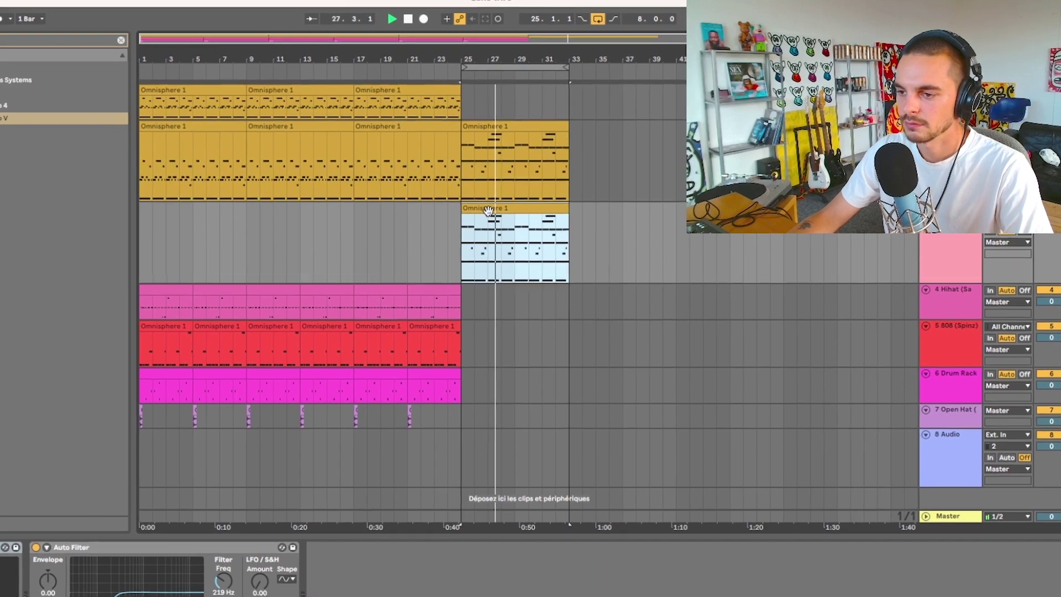
- Add RC-20 Retro Color with the Transmitting From Space preset to the Analog Lab V track and adjust its Distort and Digital amounts
left_click(79, 41)
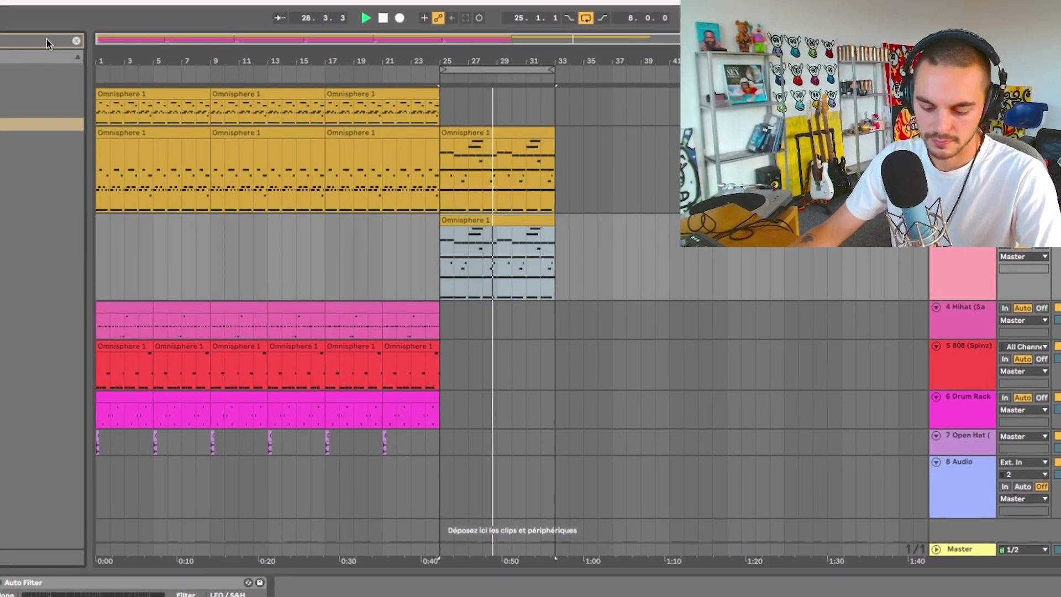
type("v")
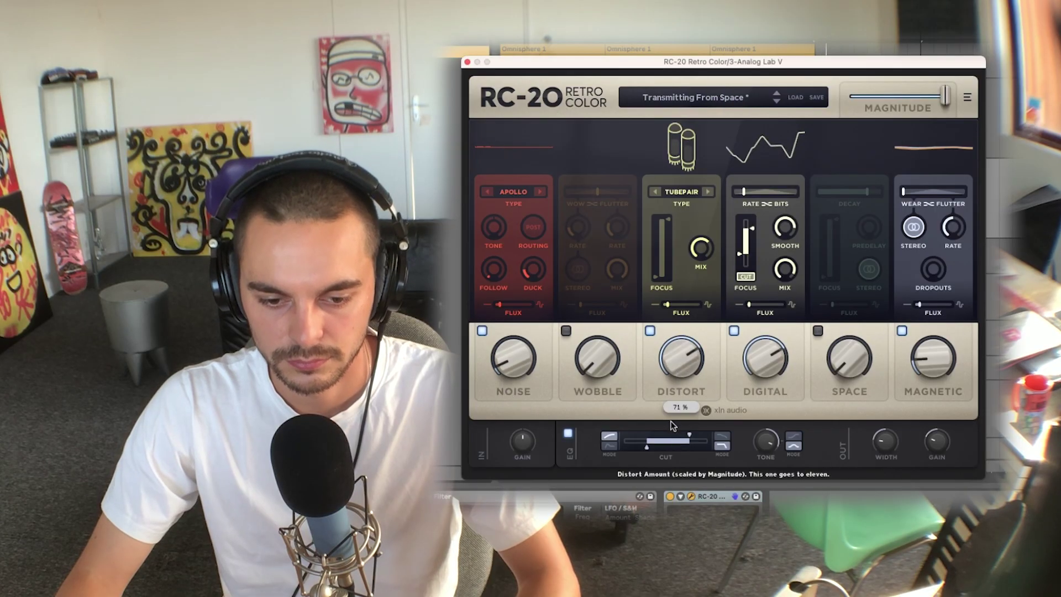
left_click_drag(680, 498, 684, 354)
left_click_drag(767, 362, 768, 446)
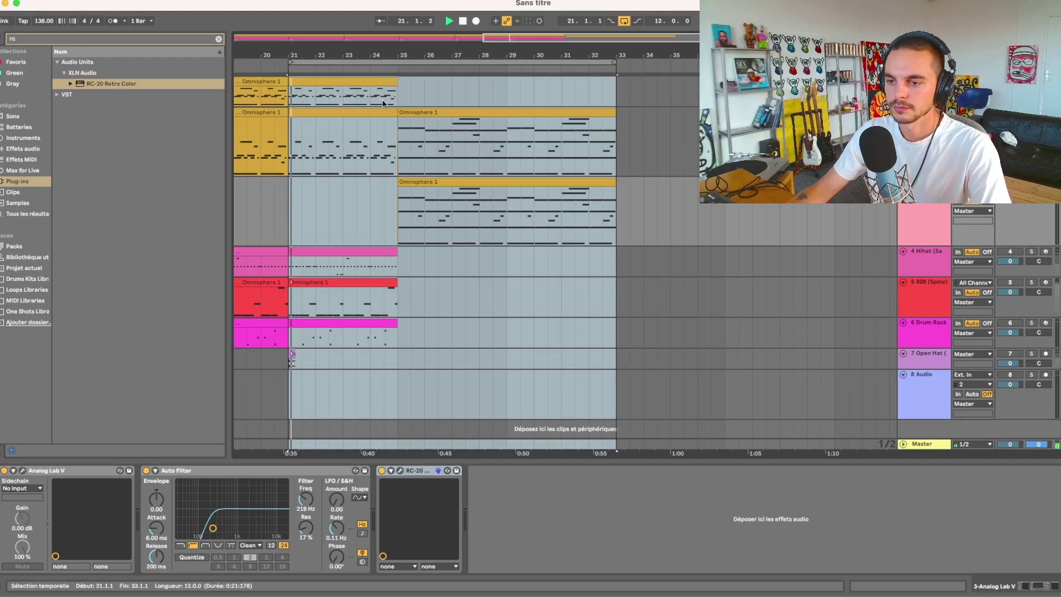
left_click(397, 145)
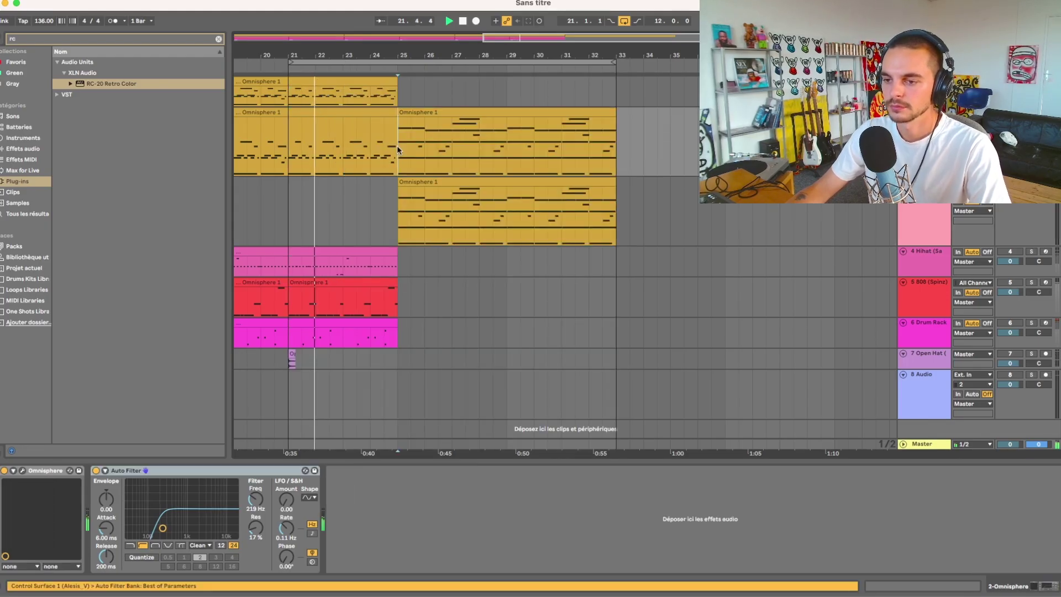
left_click(388, 80)
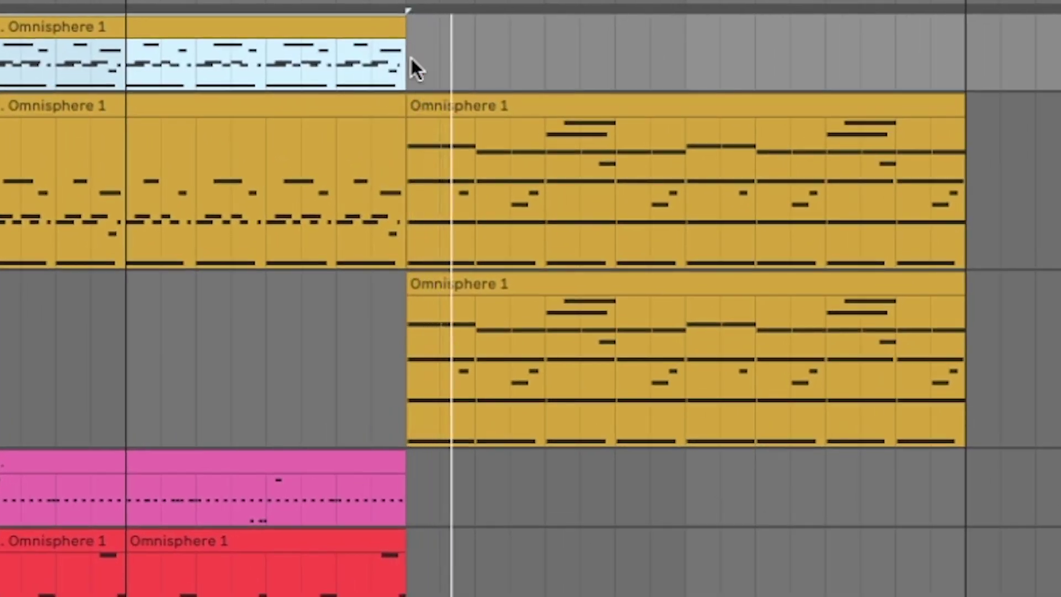
left_click(410, 55)
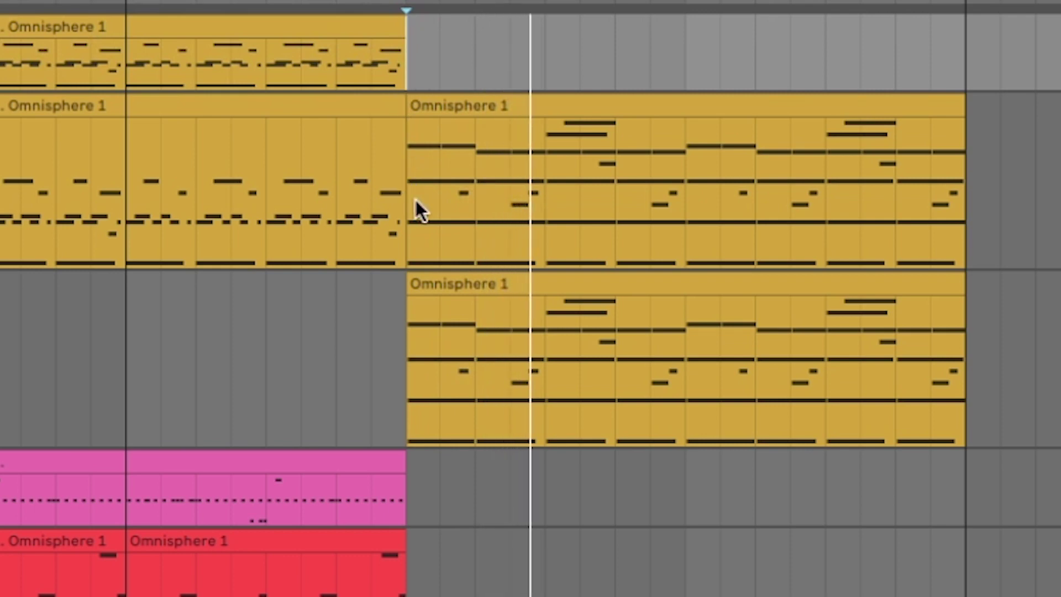
- Build a new hi-hat pattern for bars 25 to 33 from a clip copy, with evenly spaced C3 hits, F3 accents and a G2 roll at 3.4.1
left_click(406, 499)
left_click(380, 464)
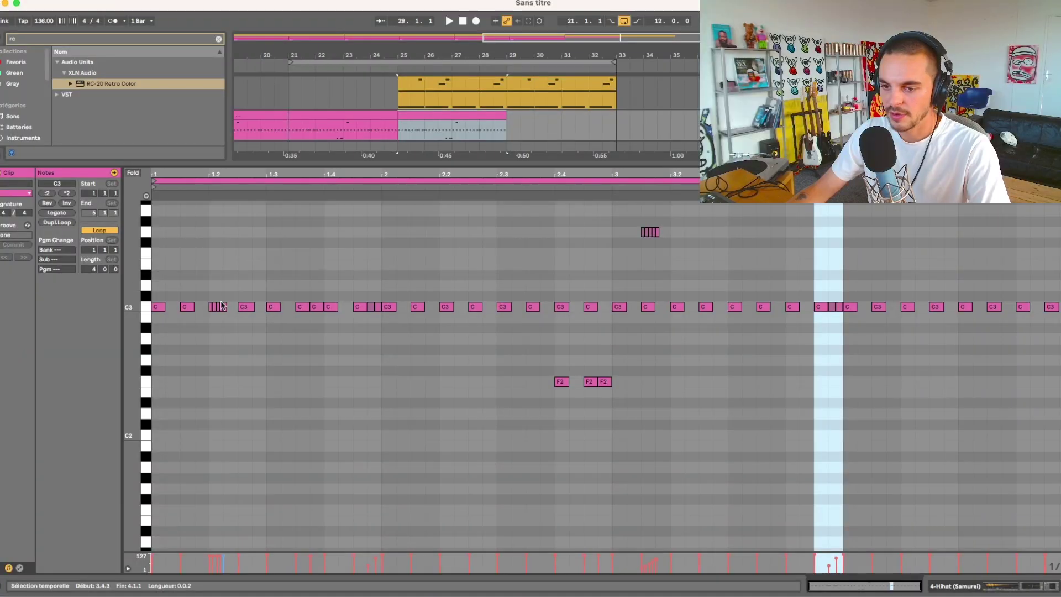
left_click_drag(209, 293, 226, 334)
left_click_drag(231, 287, 1056, 492)
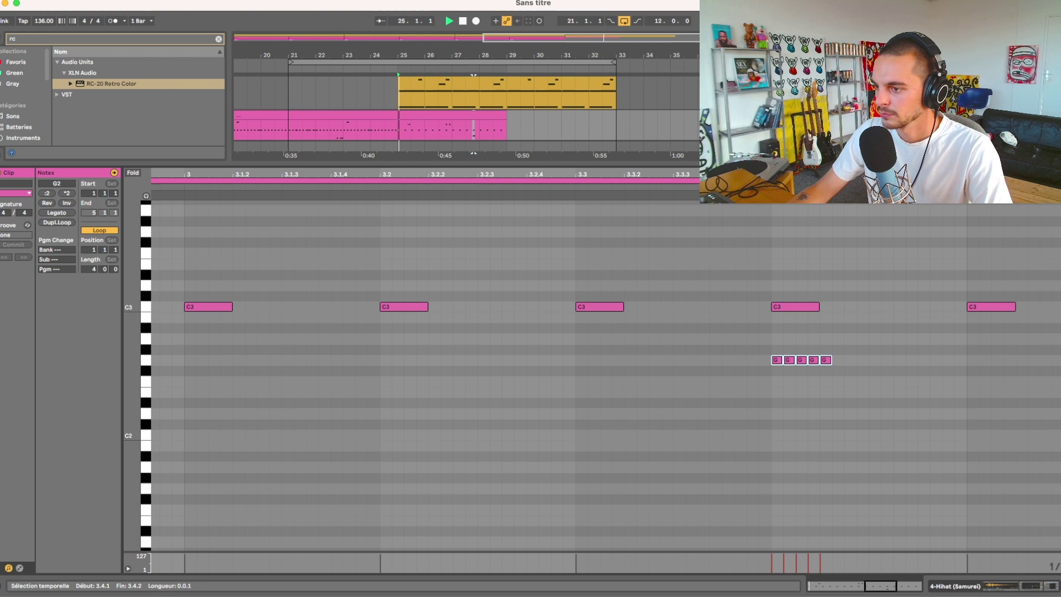
scroll(815, 256, "down", 5)
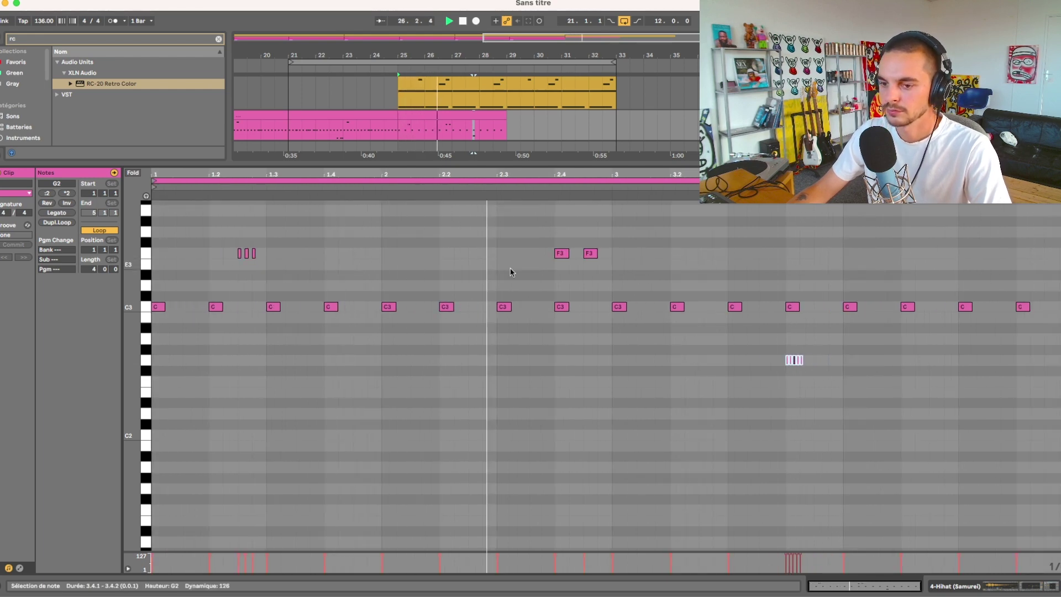
left_click_drag(386, 236, 608, 427)
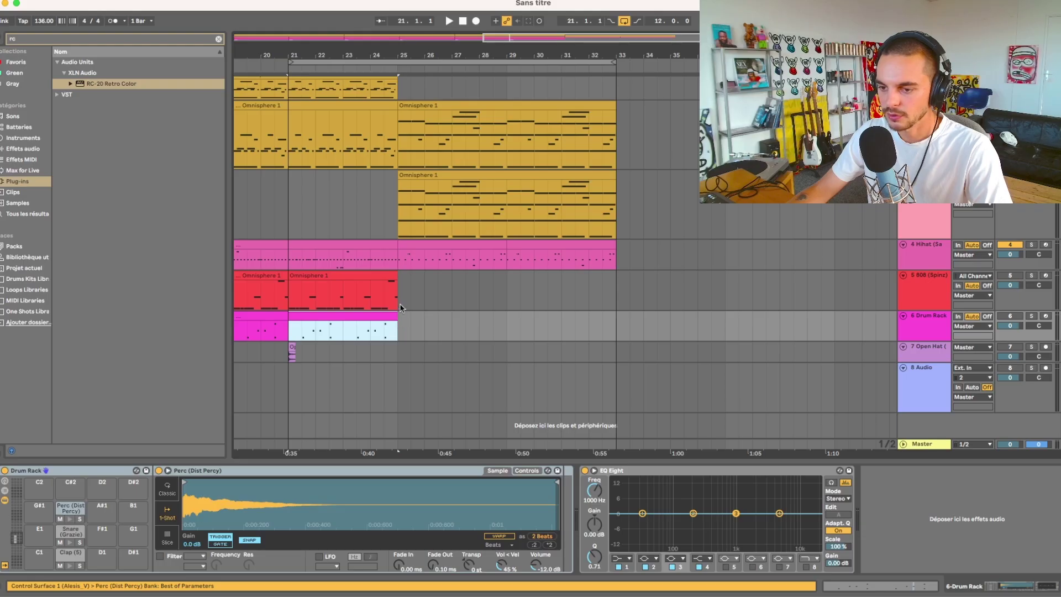
- Insert a MIDI track below the 808 track and recolour the melody and hi-hat clips in bars 25 to 33 blue
left_click(400, 308)
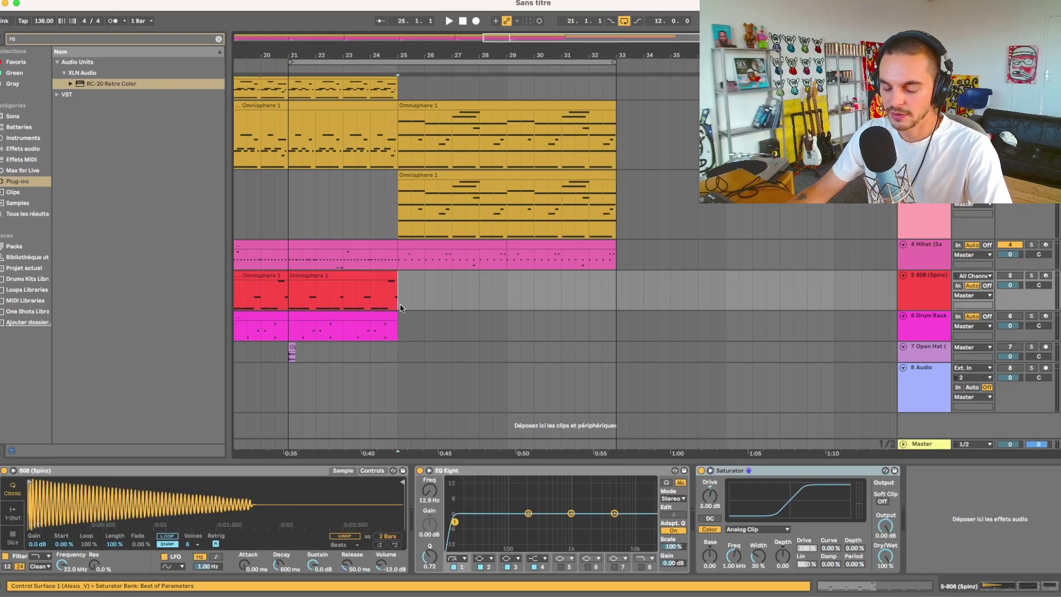
key("super+shift+t")
left_click_drag(399, 84, 619, 365)
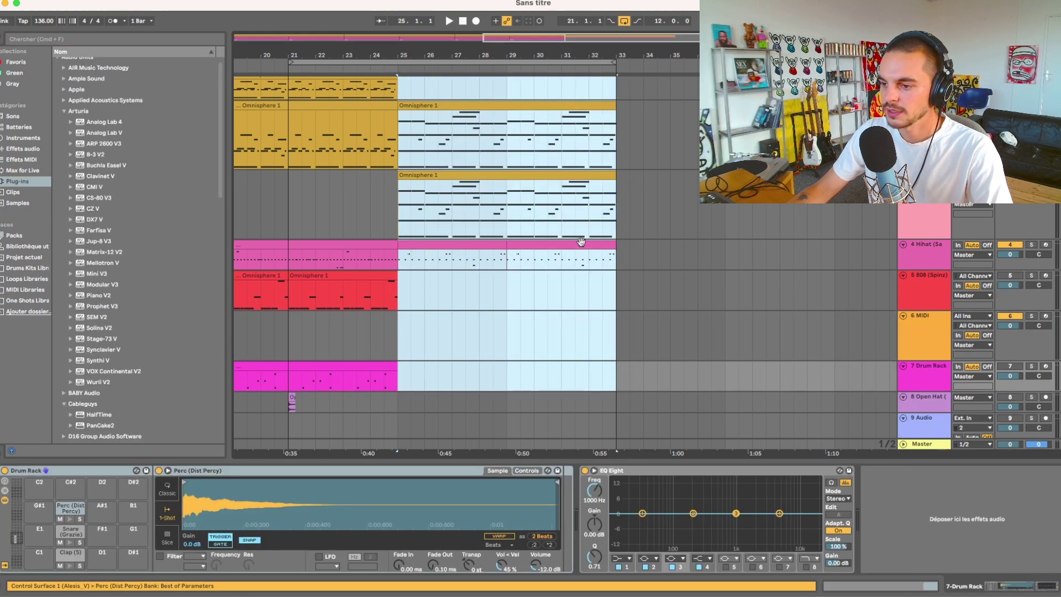
right_click(582, 247)
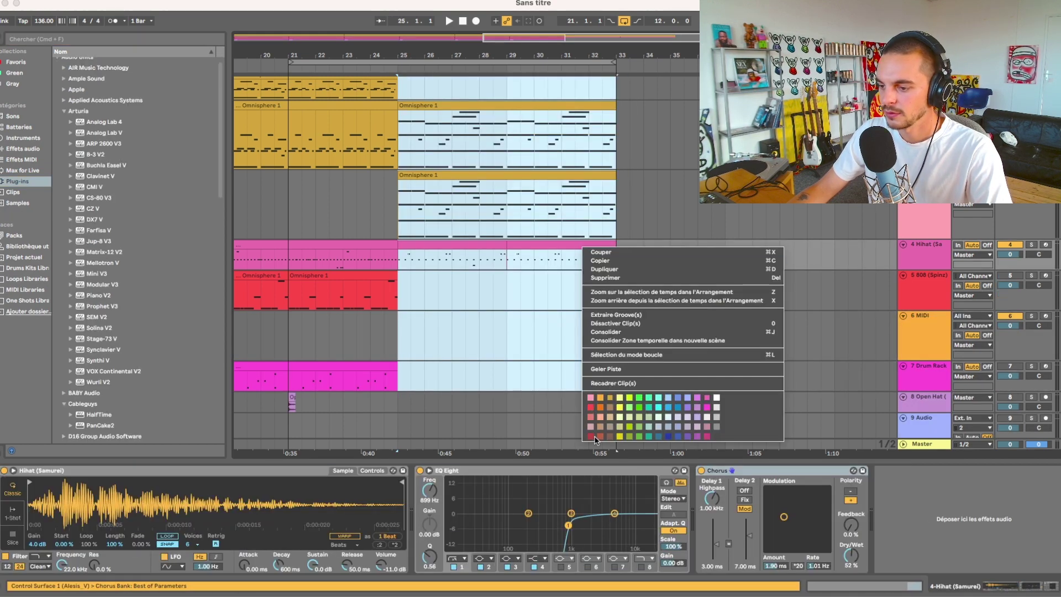
left_click(678, 398)
- Audition kicks from the OZ - Sicko DrumKit and load Kick (Sicko Mode) into a Drum Rack on the new MIDI track
double_click(441, 316)
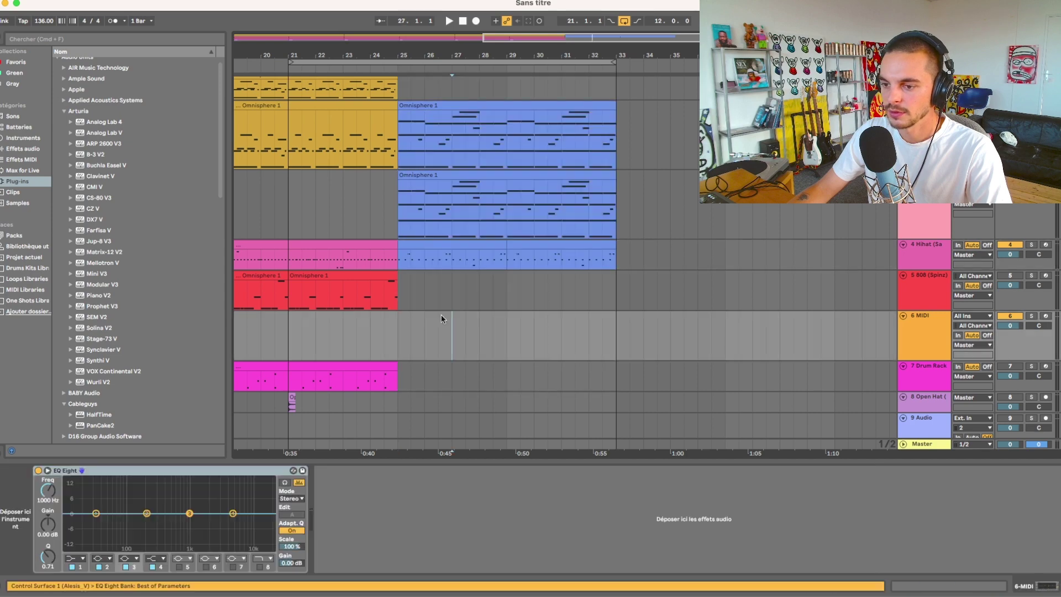
left_click_drag(684, 165, 684, 442)
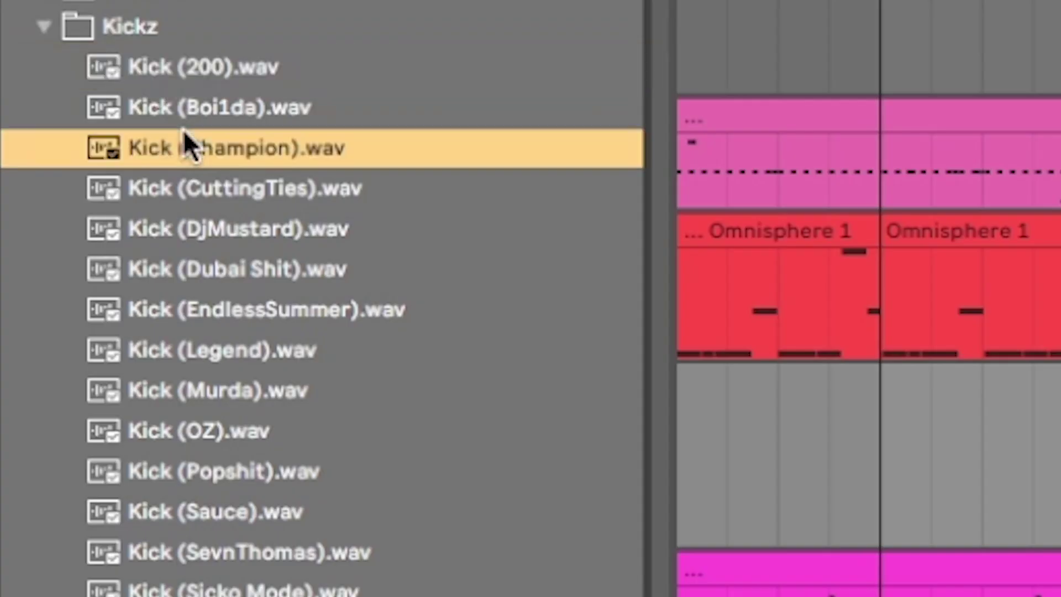
left_click(184, 185)
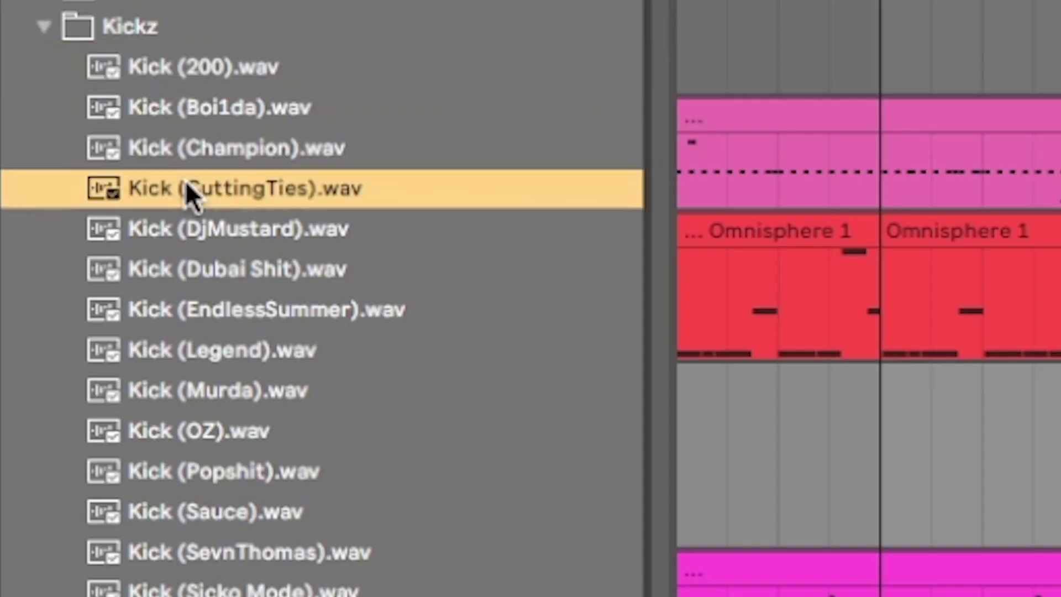
left_click(200, 231)
left_click(236, 275)
left_click(220, 310)
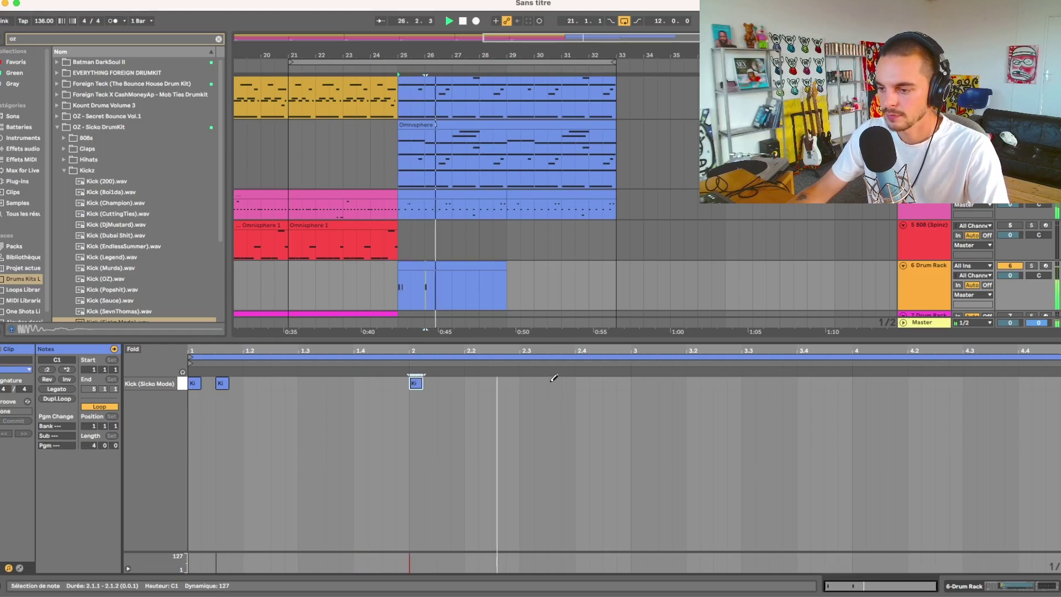
- Complete the four-bar kick pattern from bar 25 and repeat its clip up to bar 33
left_click_drag(629, 388, 204, 384)
key("ctrl+d")
left_click(880, 450)
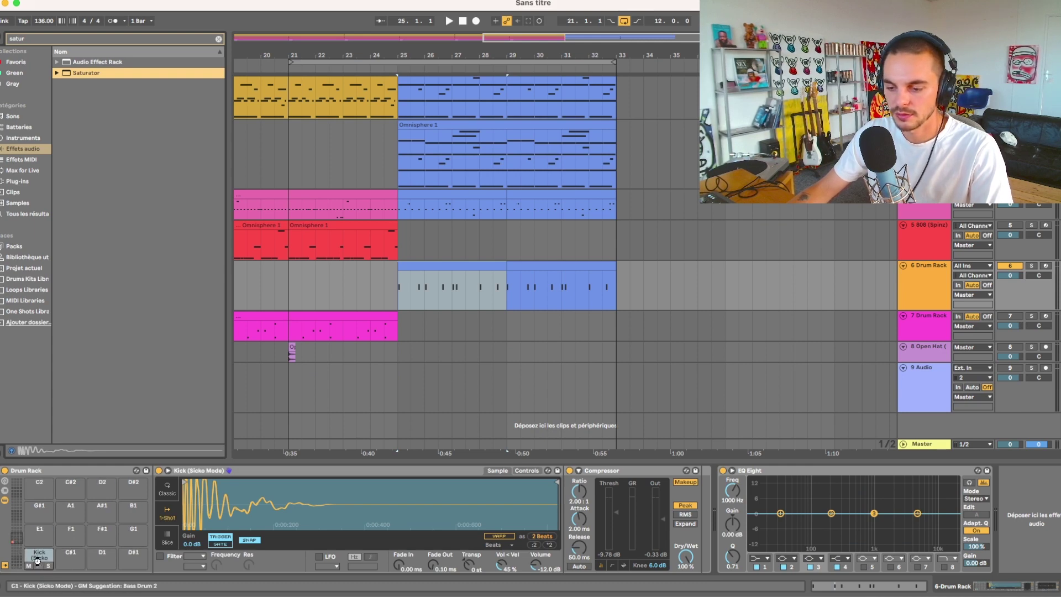
- Add a Saturator after the kick's Compressor, set its Drive to 10.3 dB and play the section back
key("space")
left_click_drag(38, 561, 724, 486)
key("shift+Tab")
key("shift+Tab")
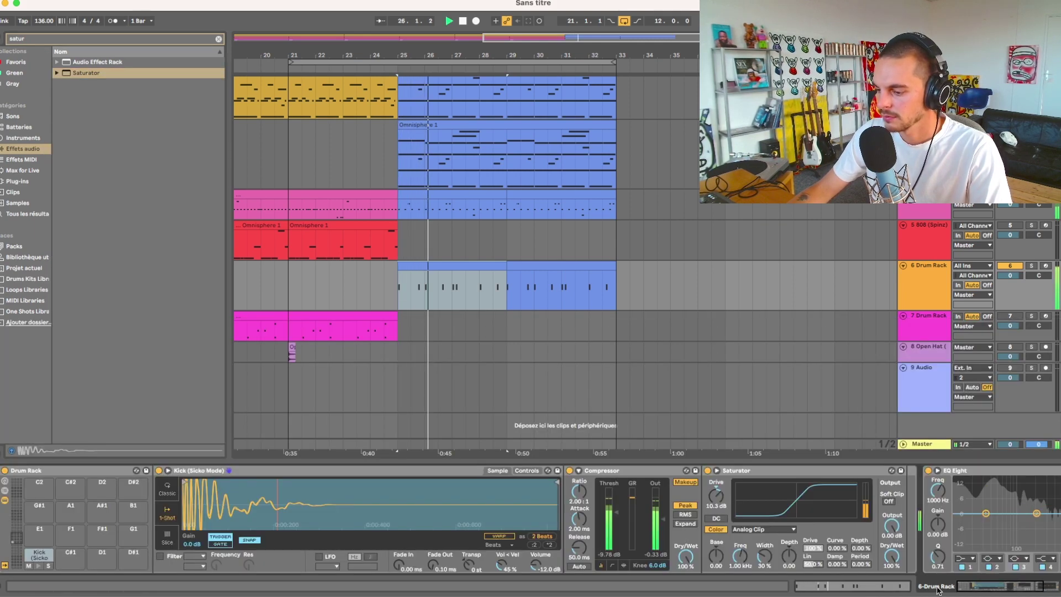
left_click(427, 268)
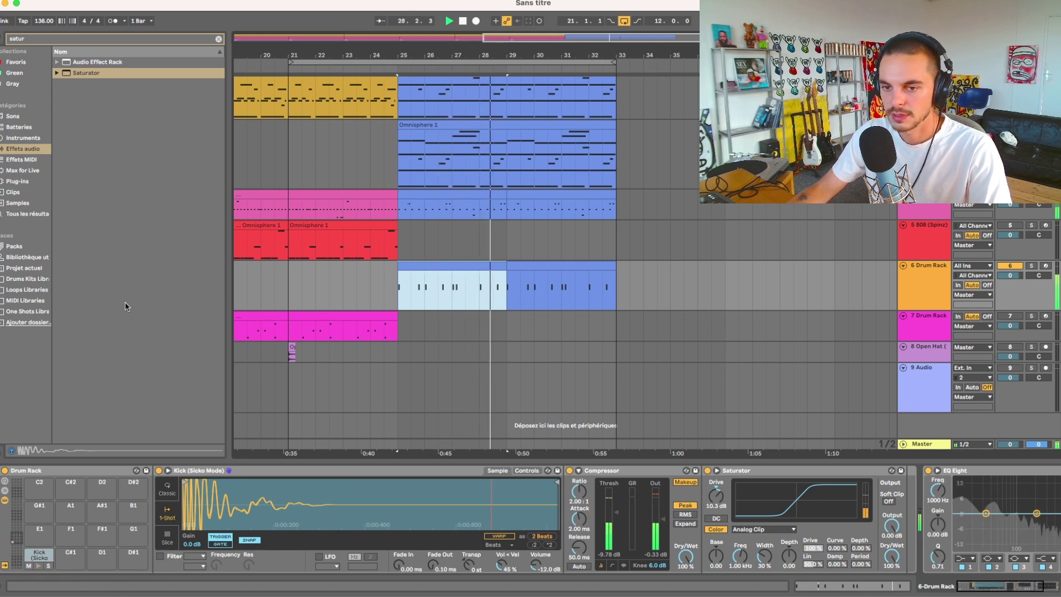
left_click(400, 288)
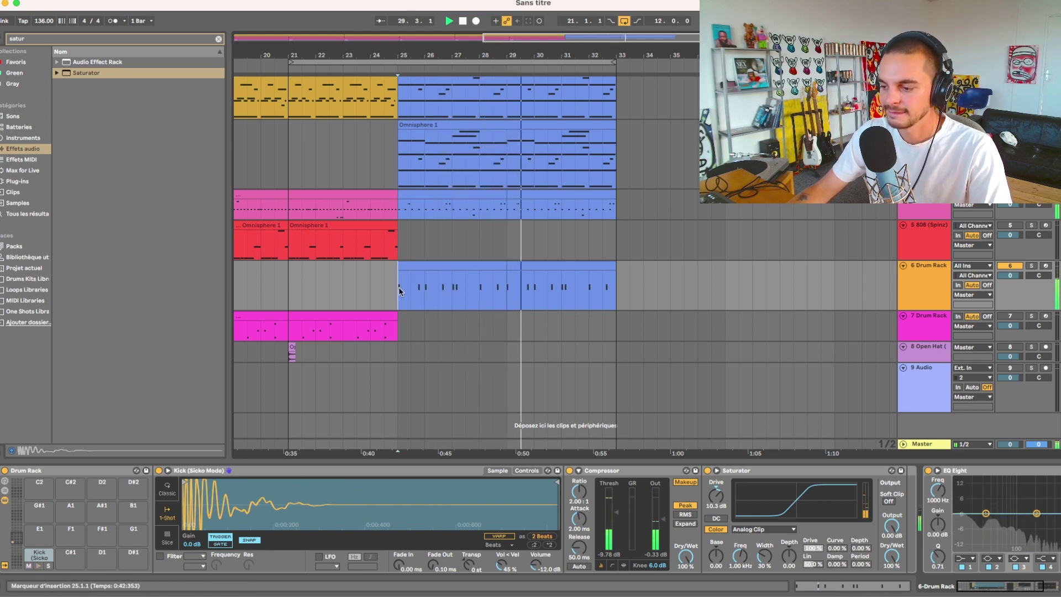
- Add a Reverb to Snare (Pac) with 13 % Dry/Wet and 2.20 s Decay Time, and lower the snare's volume slightly
left_click(219, 39)
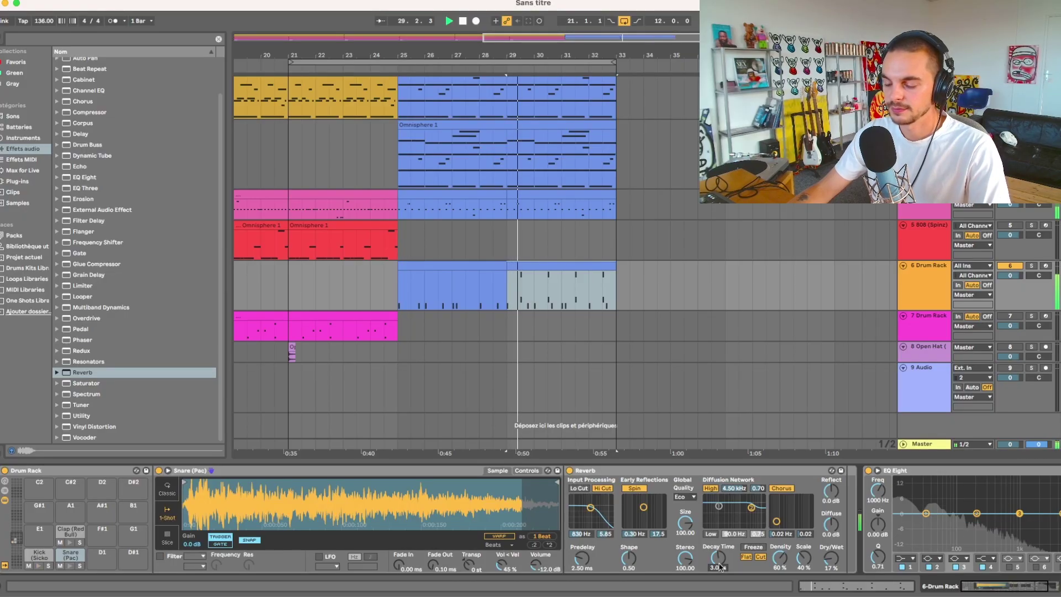
left_click_drag(831, 558, 831, 561)
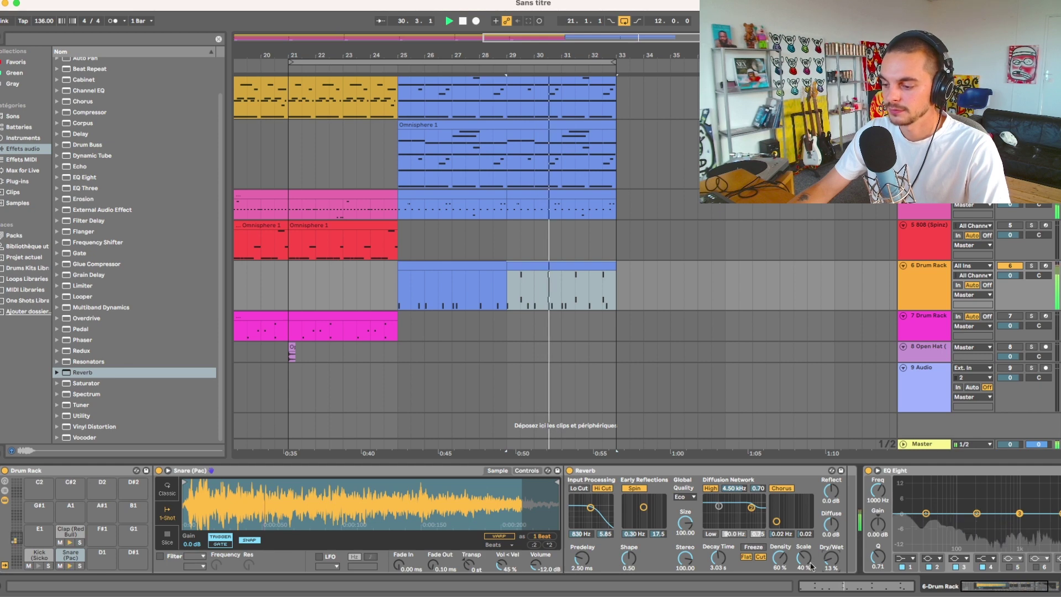
left_click_drag(725, 561, 725, 567)
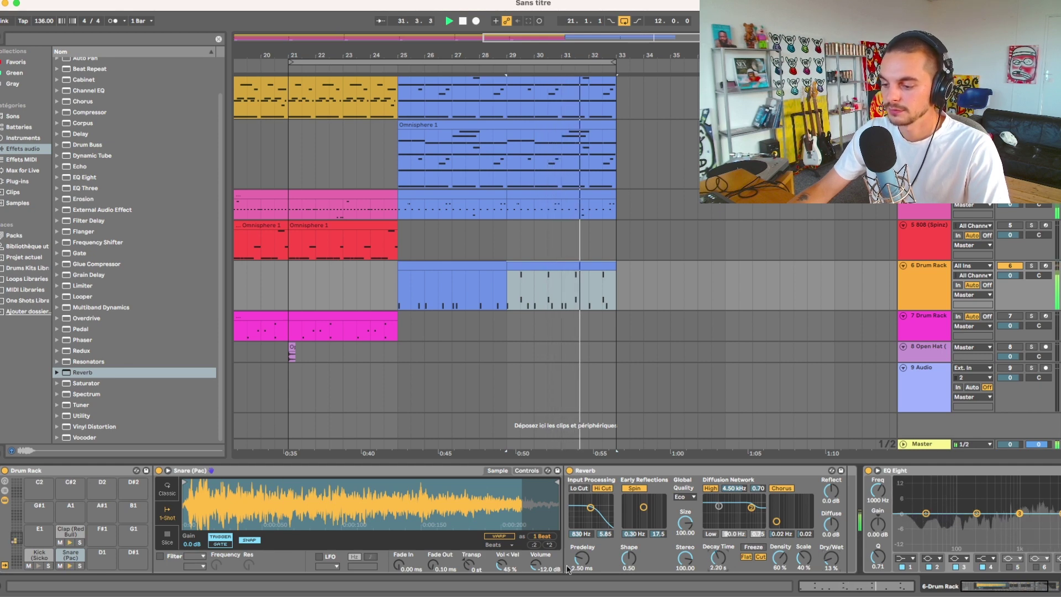
left_click_drag(536, 565, 536, 568)
- Duplicate the last 808 clip into bars 25 to 29 and select the copy
left_click(385, 246)
key("super+d")
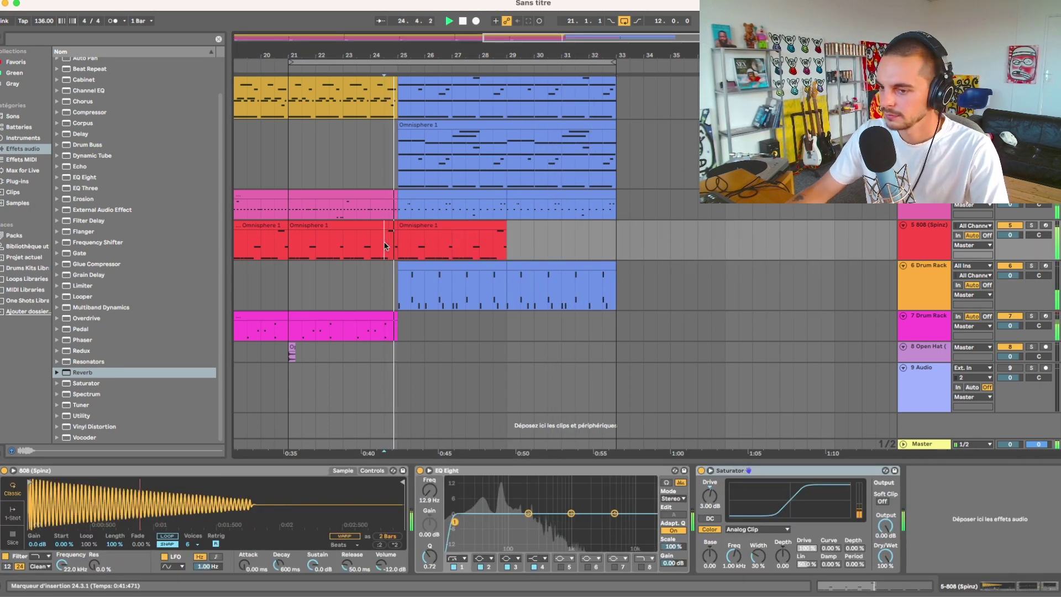
left_click(411, 226)
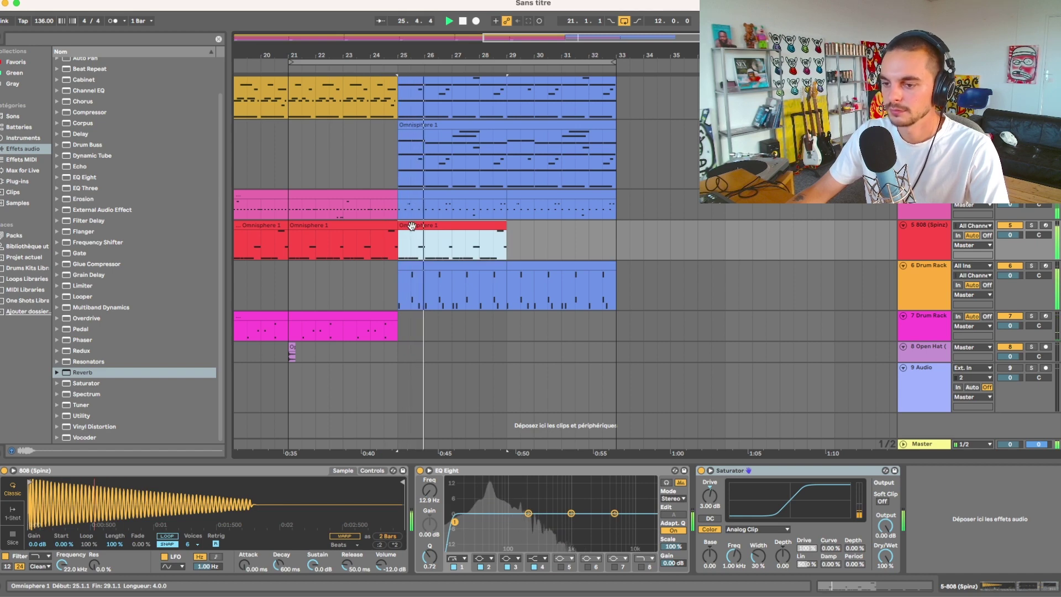
key("z")
- Audition the 808 samples in the Nik D - Scary Hours Kit and replace 808 (Spinz) with 808 (Zay) on the 808 track
left_click(35, 302)
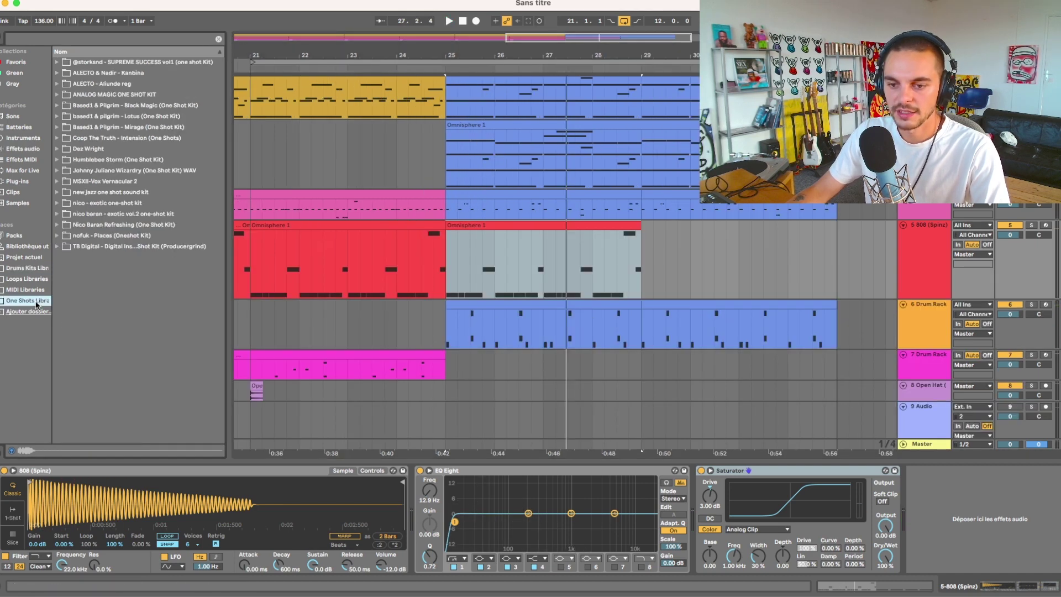
left_click(34, 269)
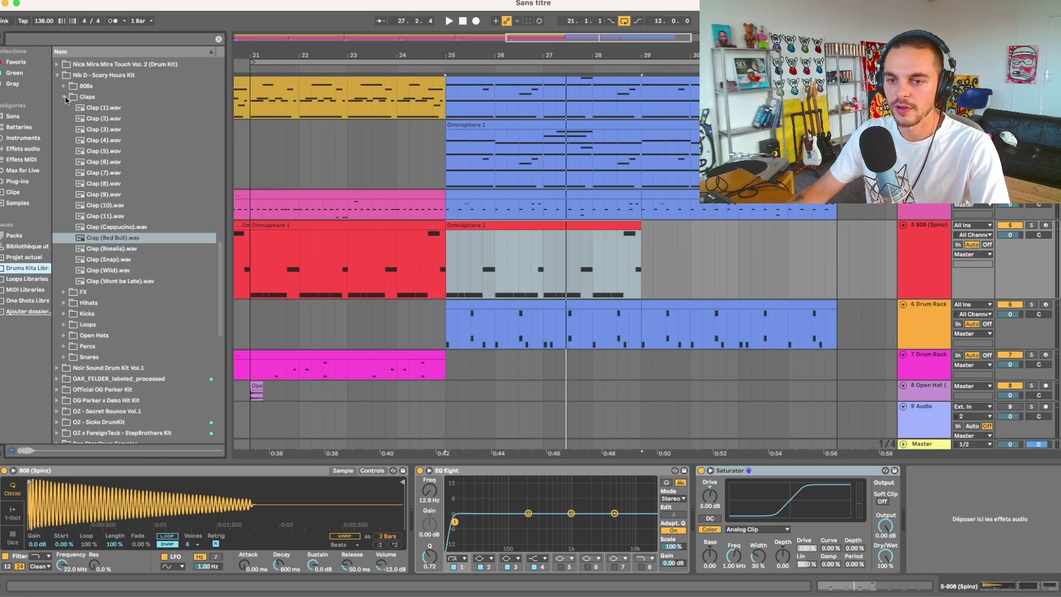
left_click(65, 97)
left_click(64, 86)
left_click(108, 226)
left_click(108, 238)
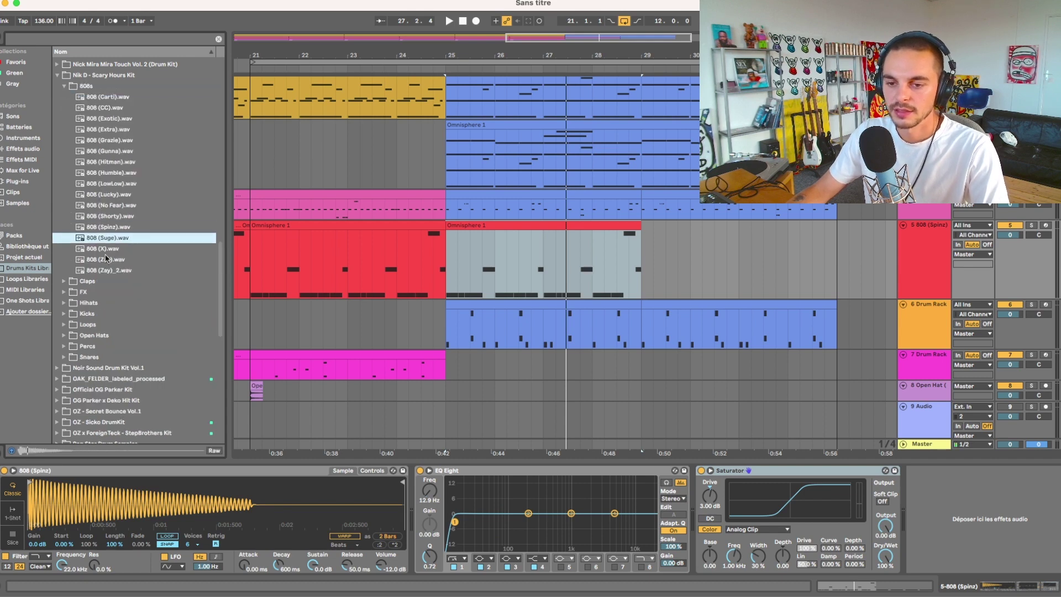
left_click(106, 259)
left_click(110, 250)
left_click(109, 270)
left_click(112, 261)
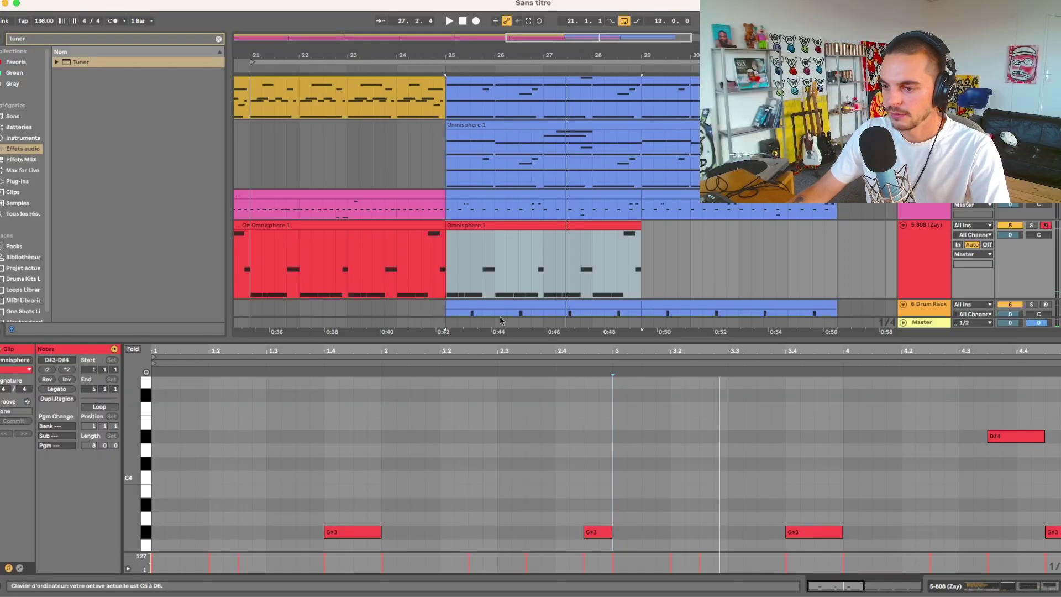
- Check the 808 notes against the kick pattern from bar 25, and duplicate the 808 clip into bars 29 to 33
scroll(497, 299, "down", 2)
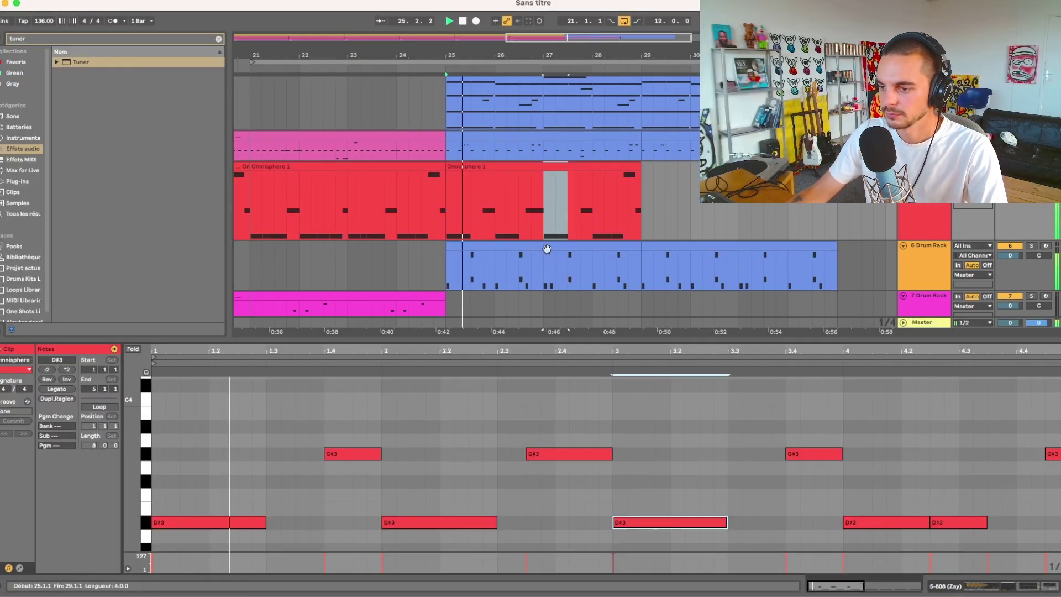
left_click(547, 249)
double_click(668, 410)
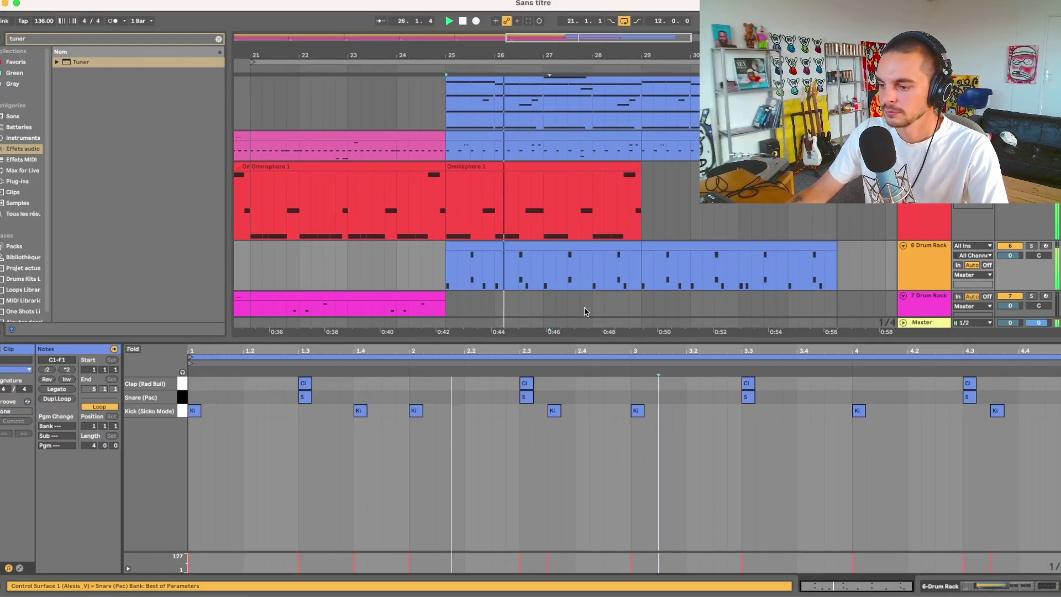
key("super+d")
left_click(536, 244)
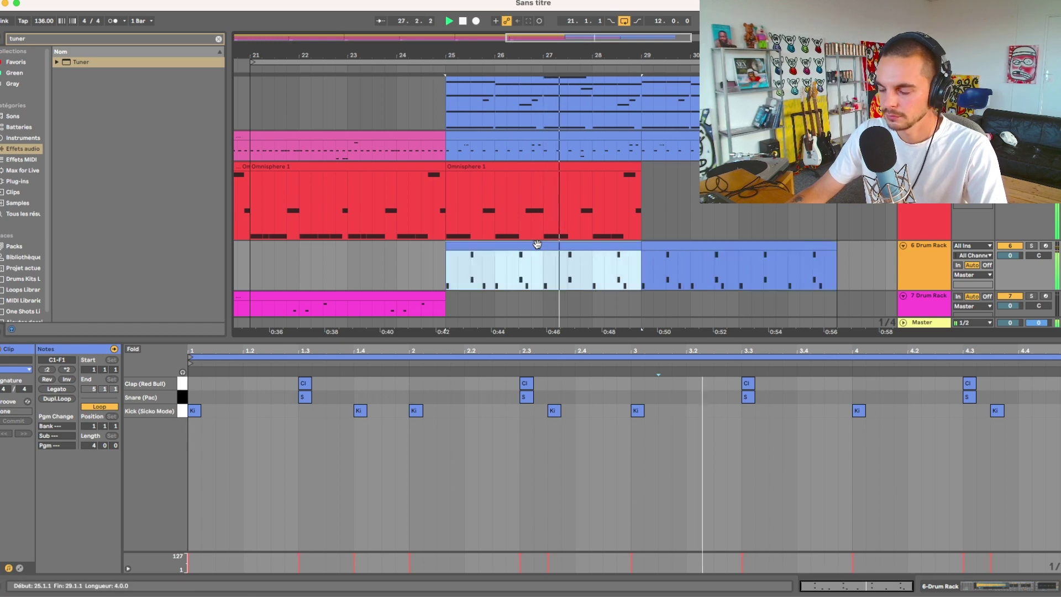
left_click(566, 176)
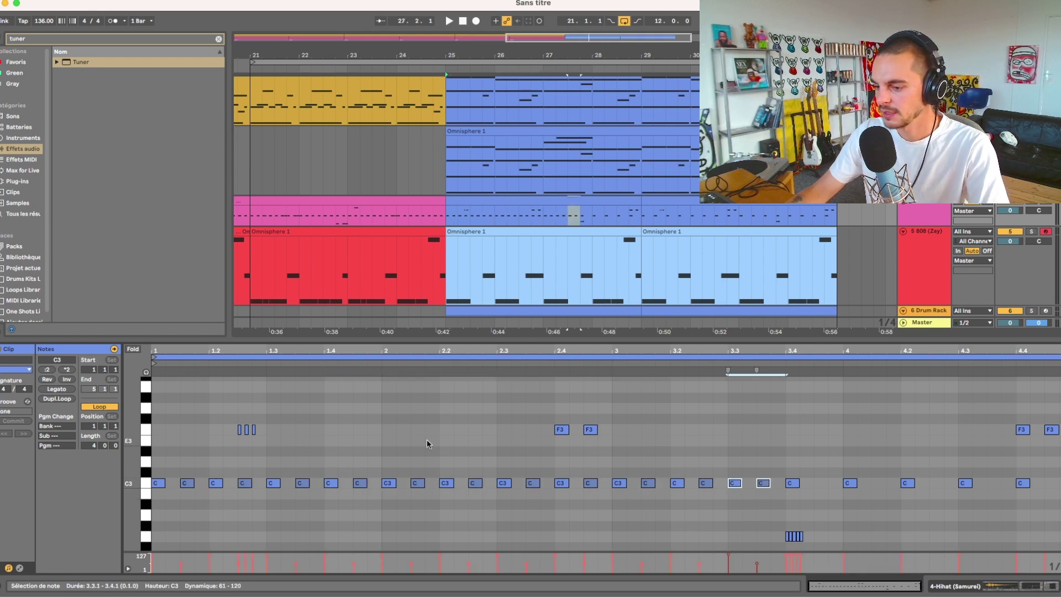
- Fill the bars 25 to 29 hi-hat clip with C3 notes up to its end and play it back with its effects shown
left_click(562, 201)
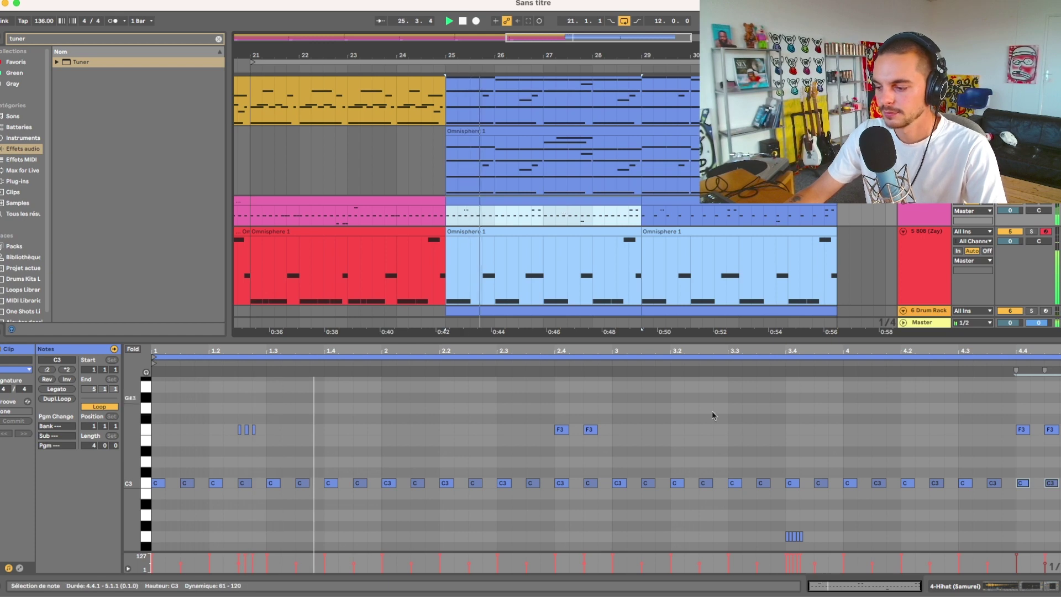
left_click(964, 584)
left_click(611, 202)
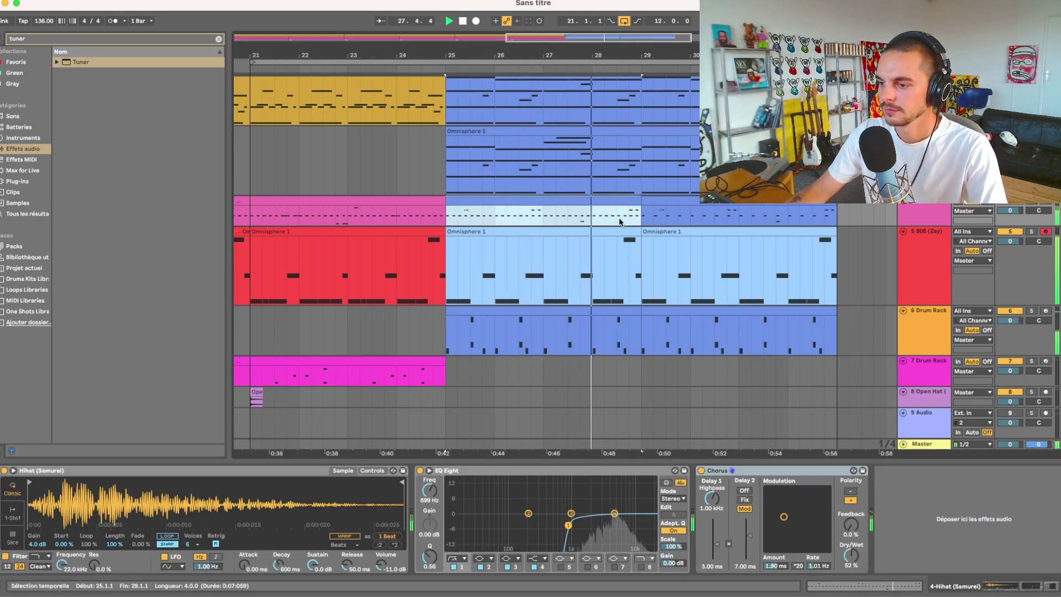
key("space")
- Transpose all notes of the bars 25 to 29 hi-hat clip down three semitones and play the result
left_click(860, 586)
left_click(576, 504)
key("super+a")
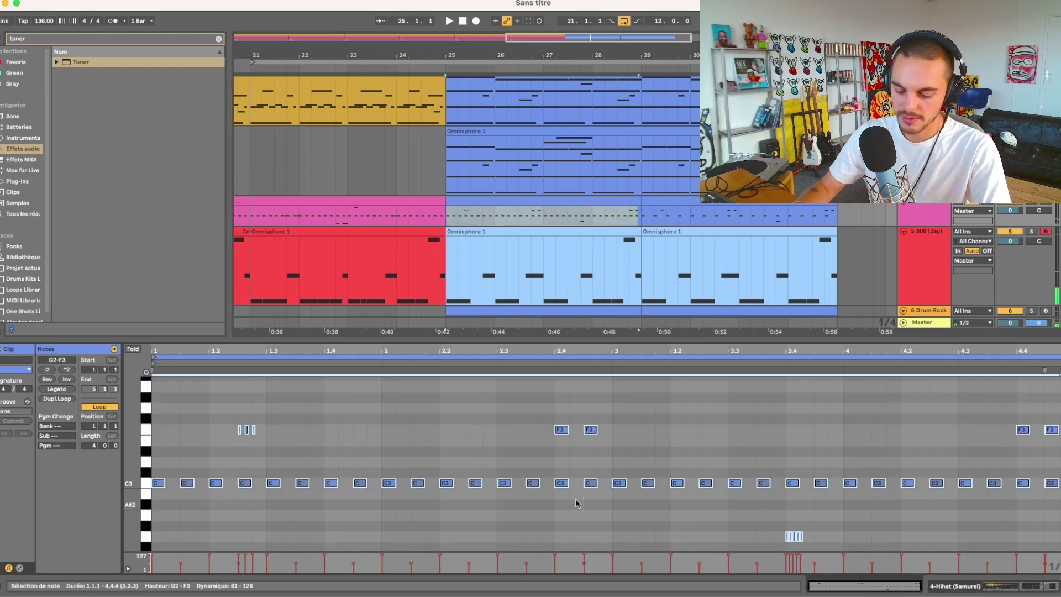
key("Down")
key("Down")
key("Down")
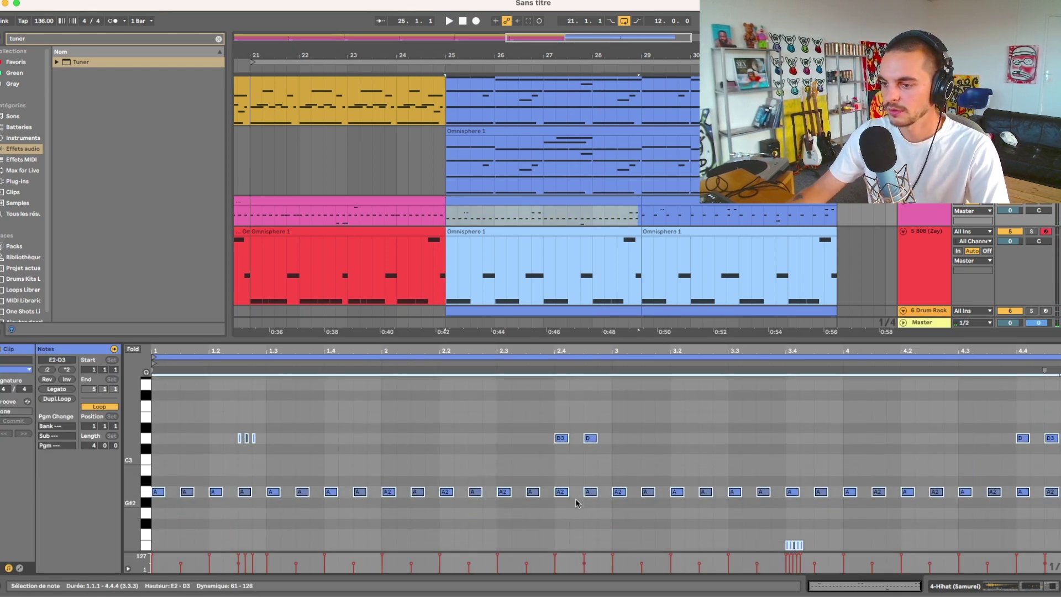
left_click(525, 197)
key("space")
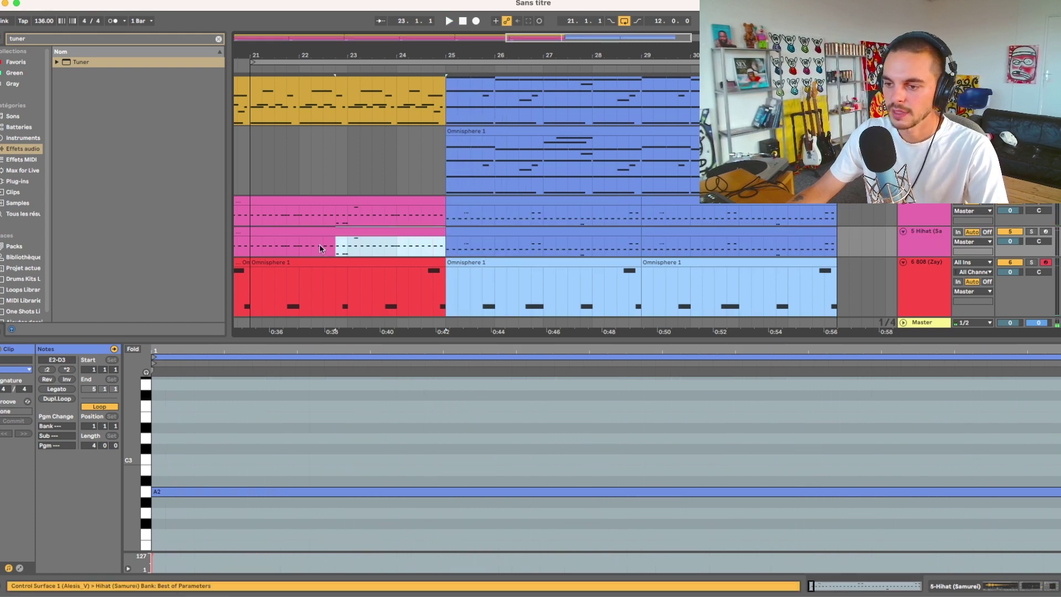
- Move the variation's hi-hats to a duplicated track by clearing bars 1 to 25 on the copy and bars 25 to 33 on the original
left_click_drag(320, 248, 238, 248)
left_click_drag(347, 50, 347, 22)
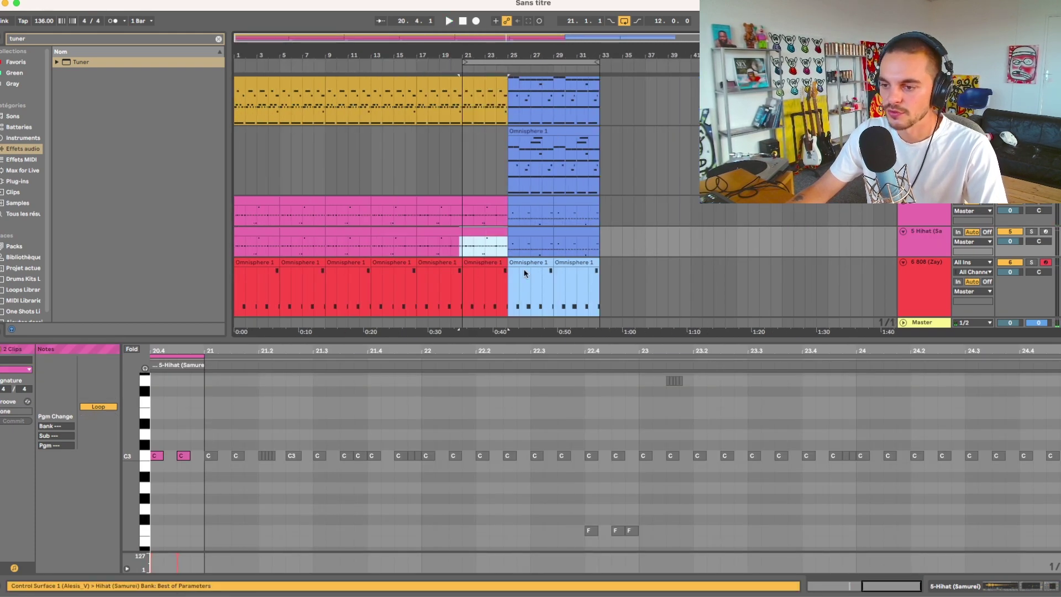
left_click_drag(507, 251, 140, 226)
key("Delete")
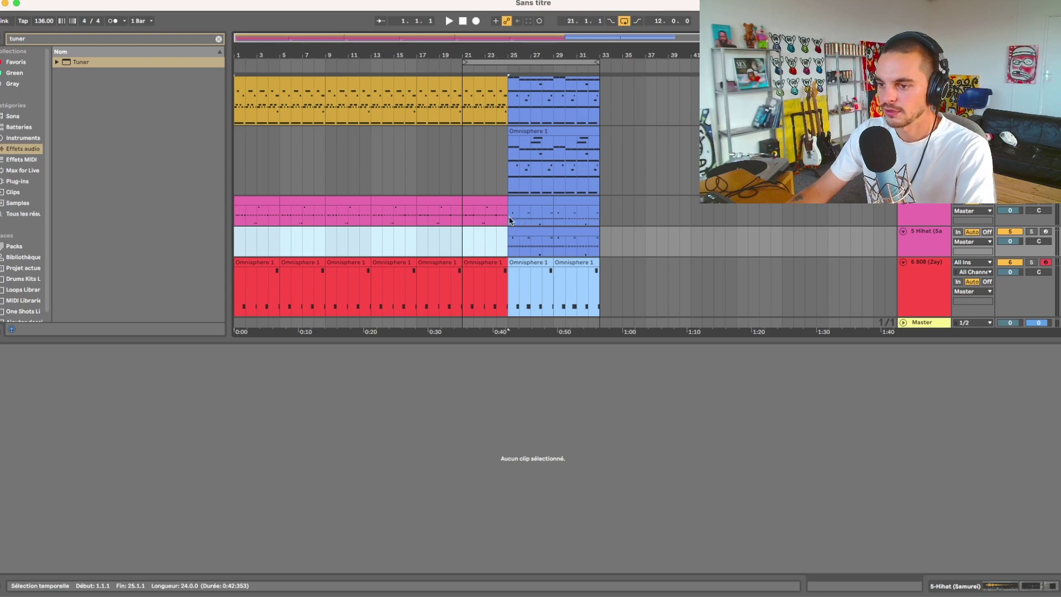
left_click_drag(510, 221, 529, 231)
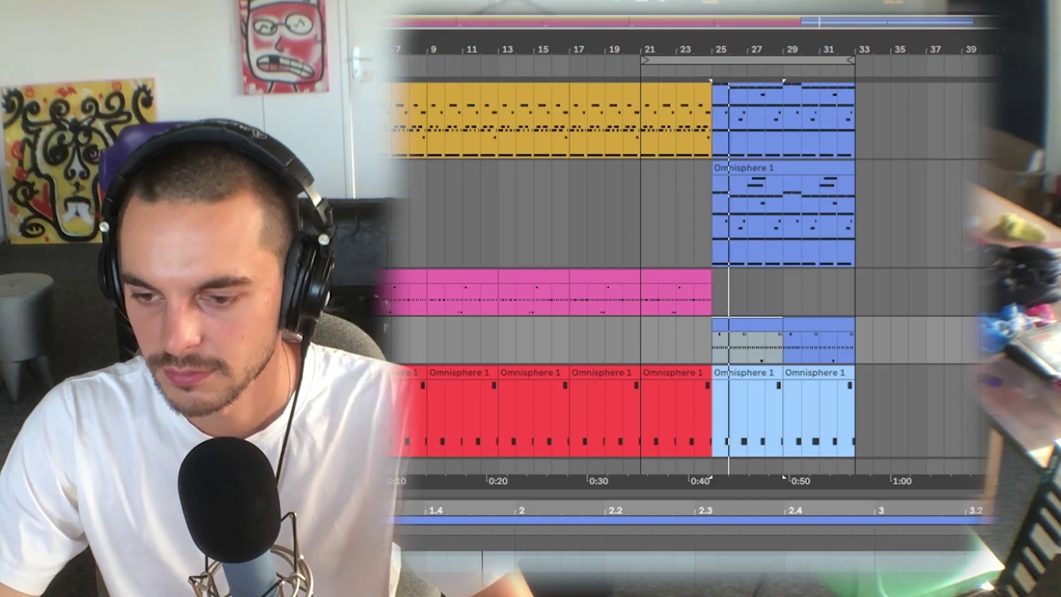
- Reduce the heights of the 808 and second melody tracks and play the transition into bar 25
left_click_drag(1017, 442, 1017, 412)
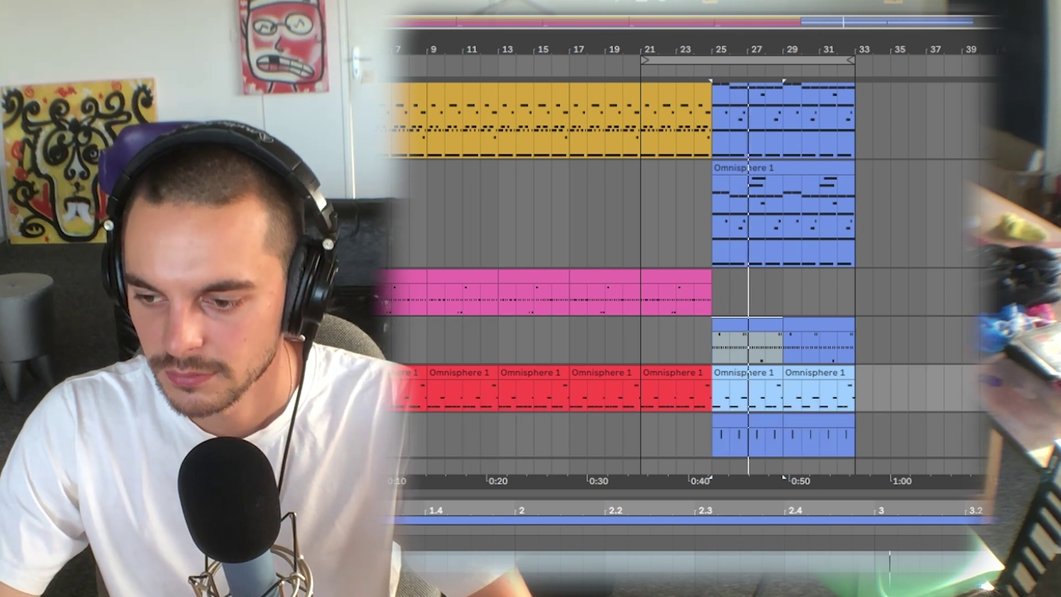
left_click_drag(1017, 268, 1016, 114)
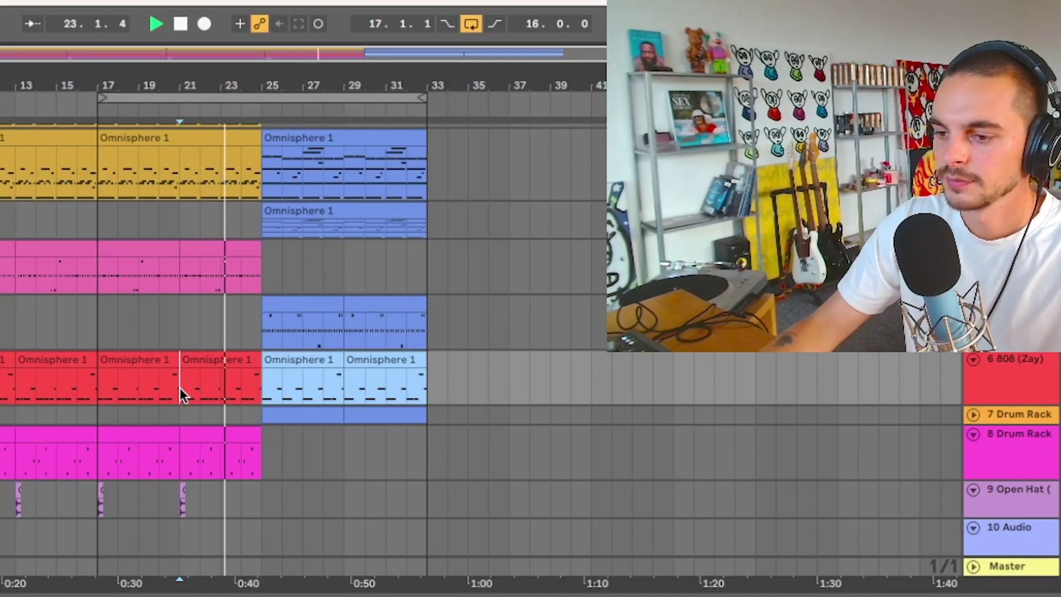
scroll(183, 512, "up", 2)
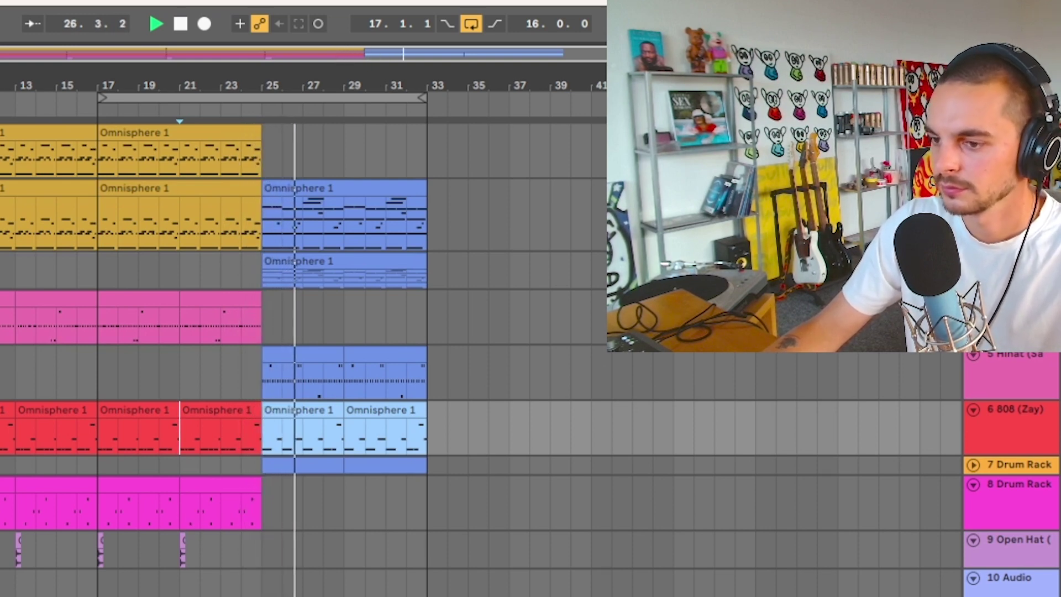
- Duplicate the 808 slice from 24.1.1 to 24.2.1 twice to create a stutter before the variation
left_click(206, 371)
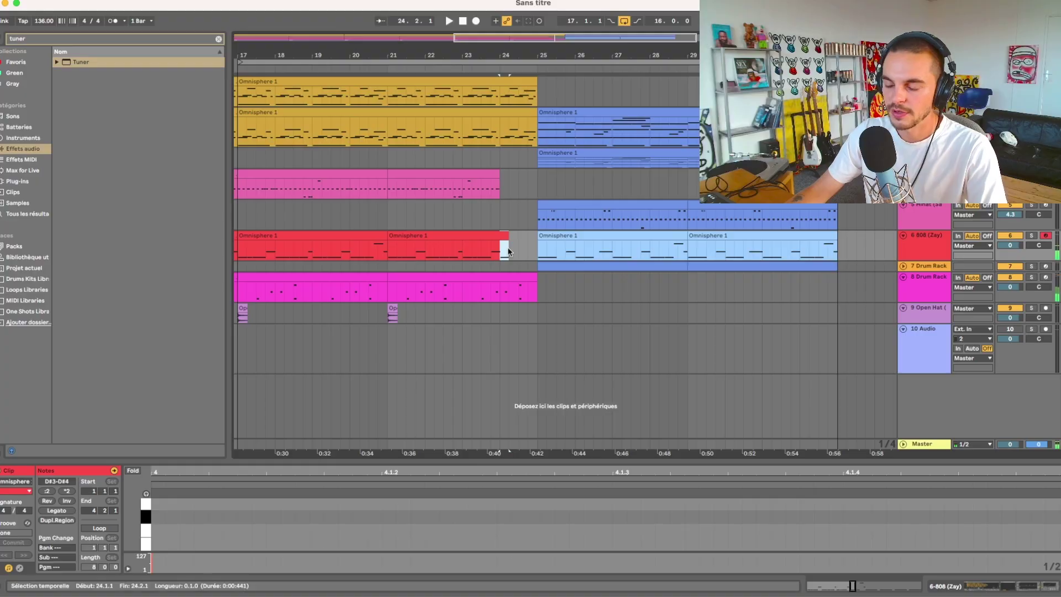
key("super+d")
key("super+d")
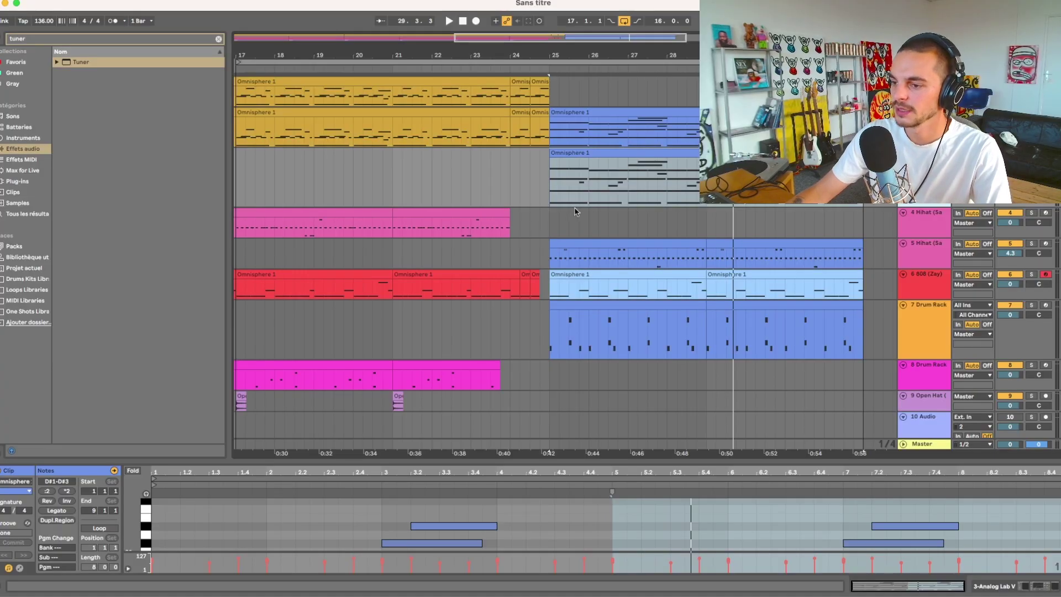
- Duplicate the Analog Lab V track, then freeze and flatten the copy to audio
key("super+d")
right_click(574, 208)
right_click(616, 215)
left_click(644, 371)
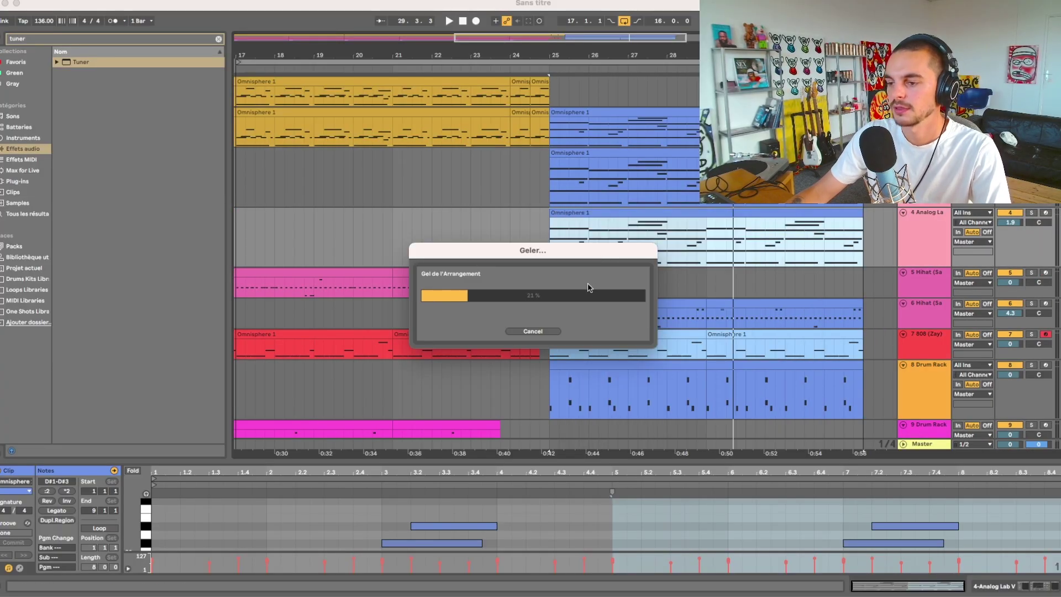
right_click(573, 213)
- Place the flattened audio's first bar reversed in bar 24, clear bar 25 and deactivate the clip from bar 26 onward
left_click(551, 251)
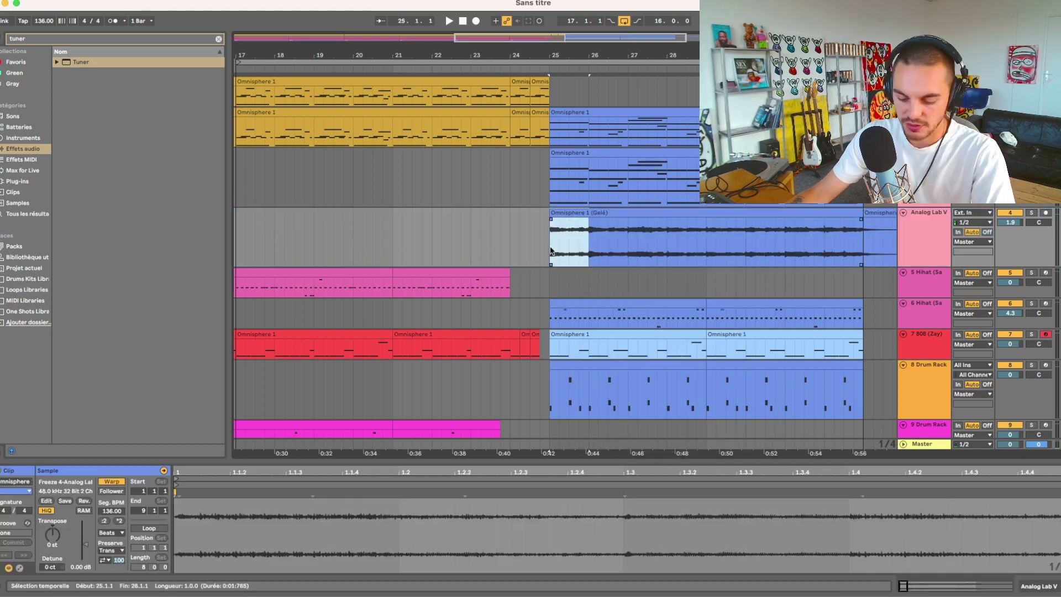
key("Delete")
left_click(602, 211)
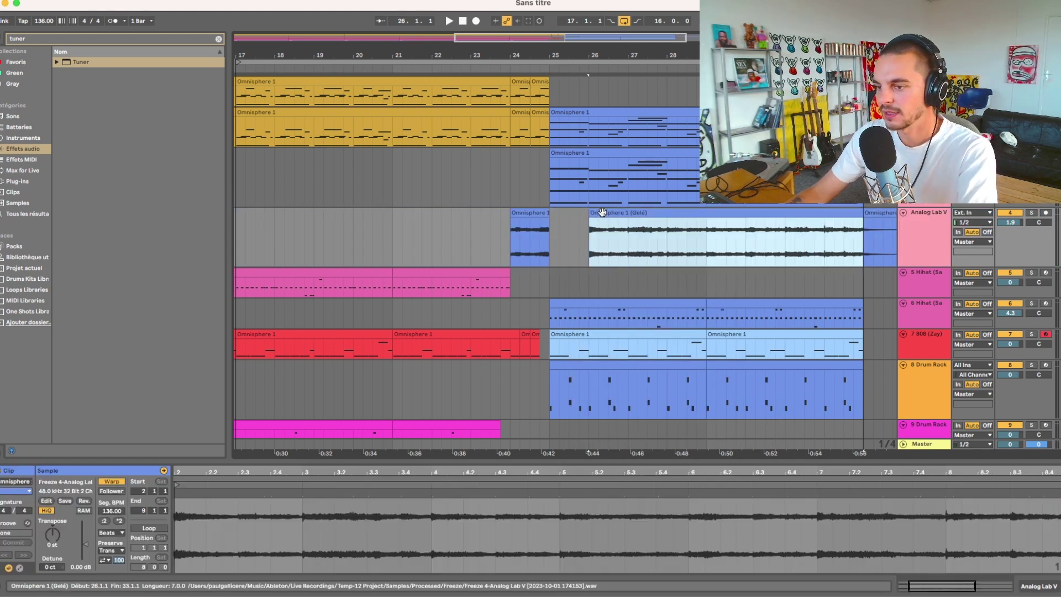
key("0")
- Shape the reversed clip with a 12 st transposition, -7.66 dB gain and a fade-in, and remove the deactivated audio
left_click(531, 212)
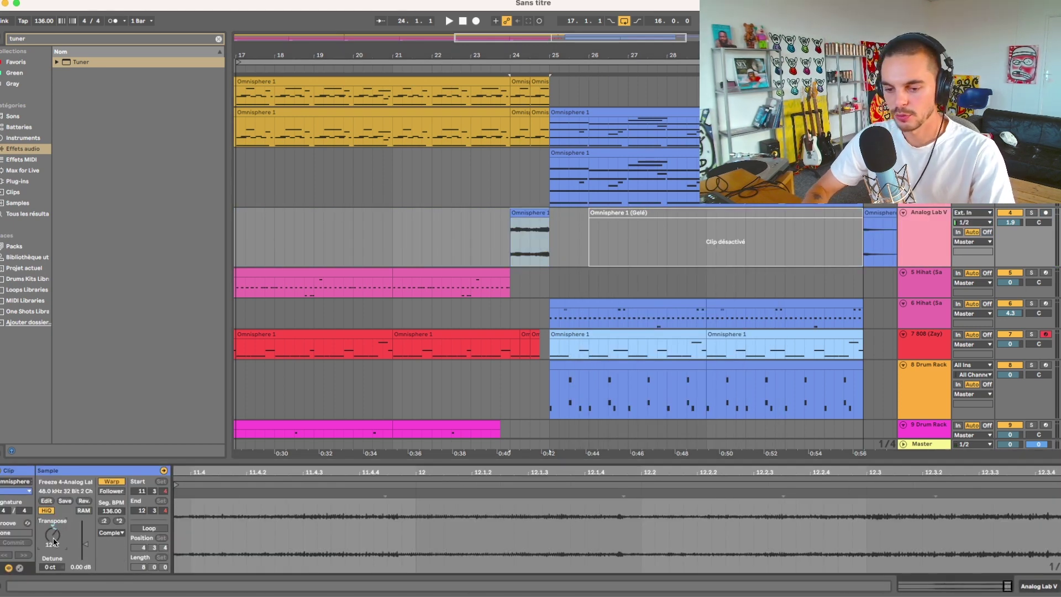
left_click(480, 238)
key("space")
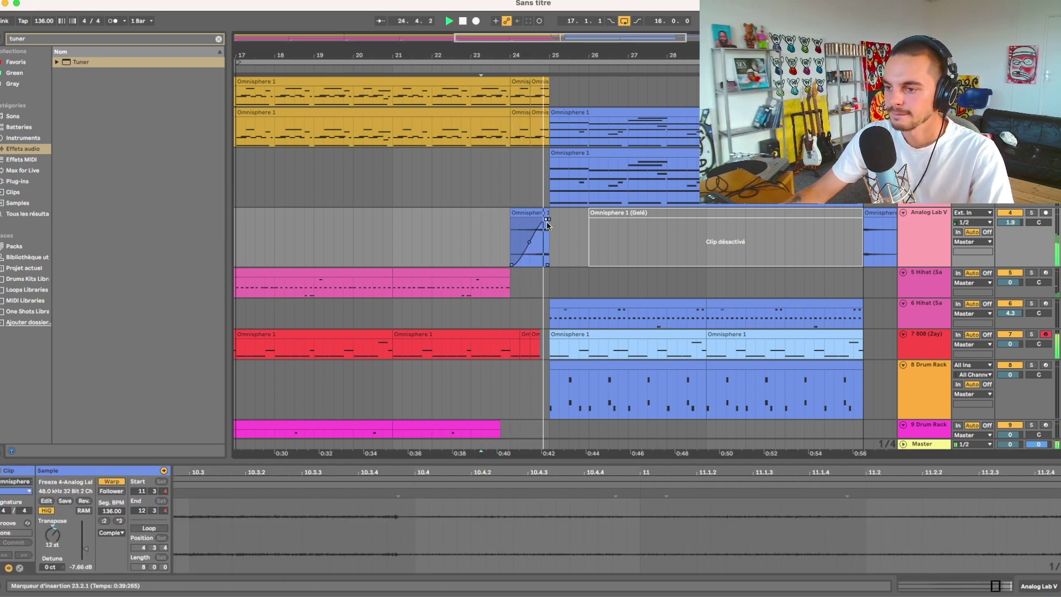
left_click(597, 210)
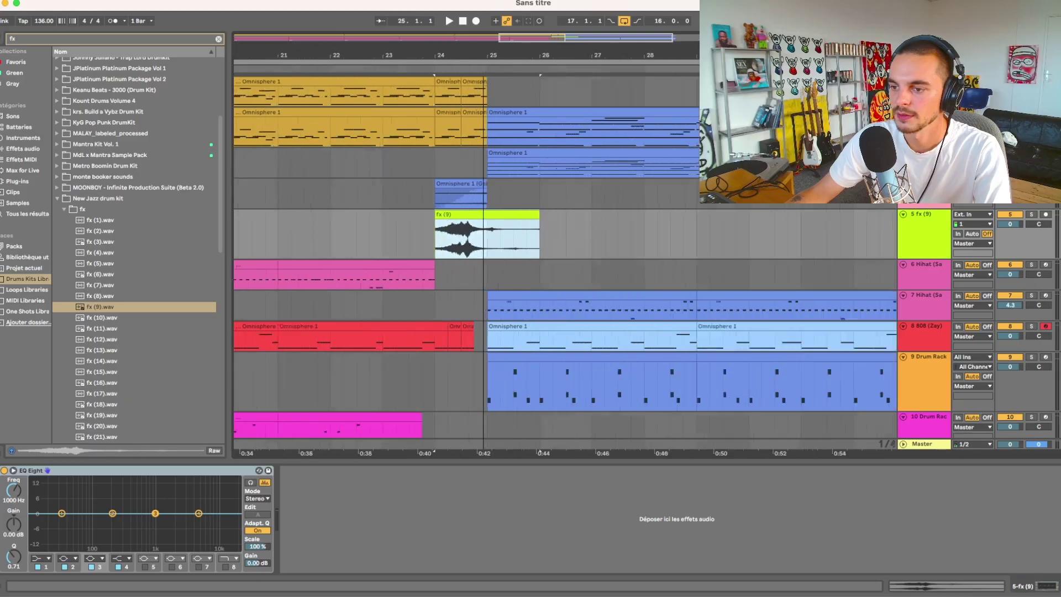
- Move the fx (9) transition clip to start at 24.2.3, lower its track volume to -7.3 dB and set the playback position to bar 17
left_click_drag(482, 55, 482, 72)
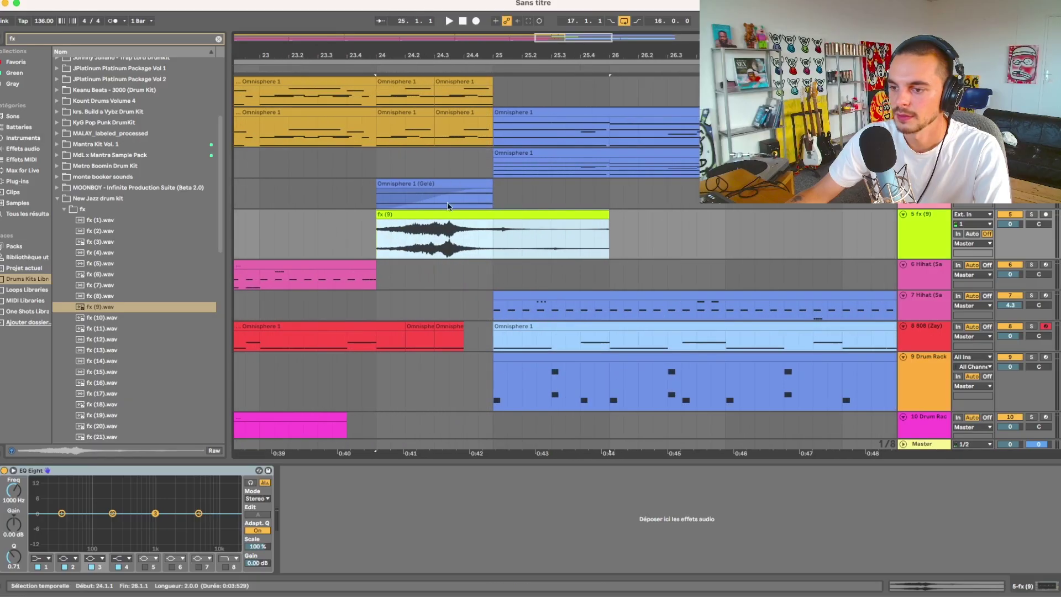
left_click_drag(452, 214, 496, 215)
key("space")
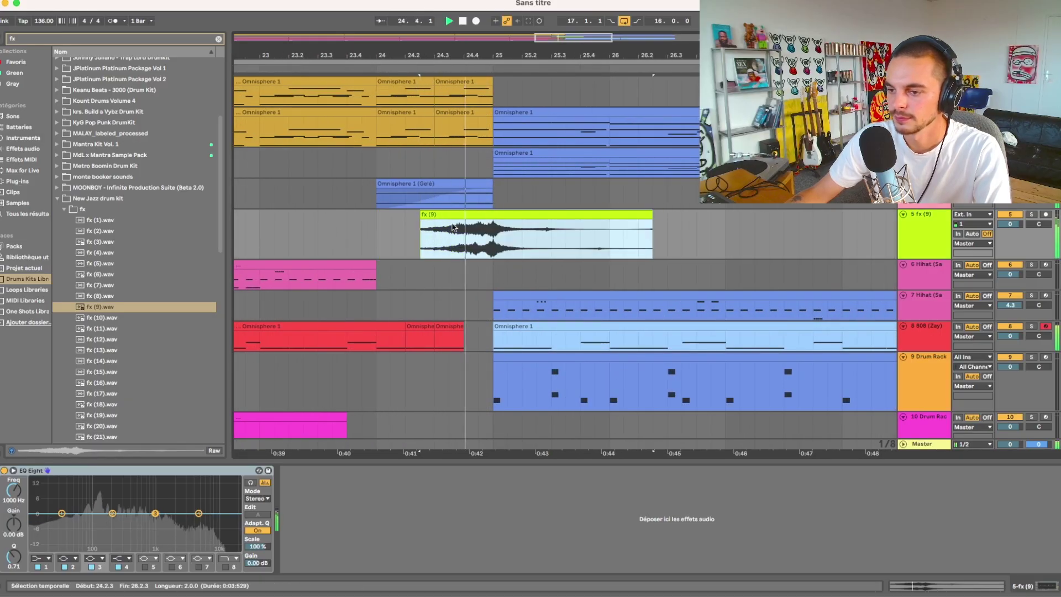
left_click(421, 224)
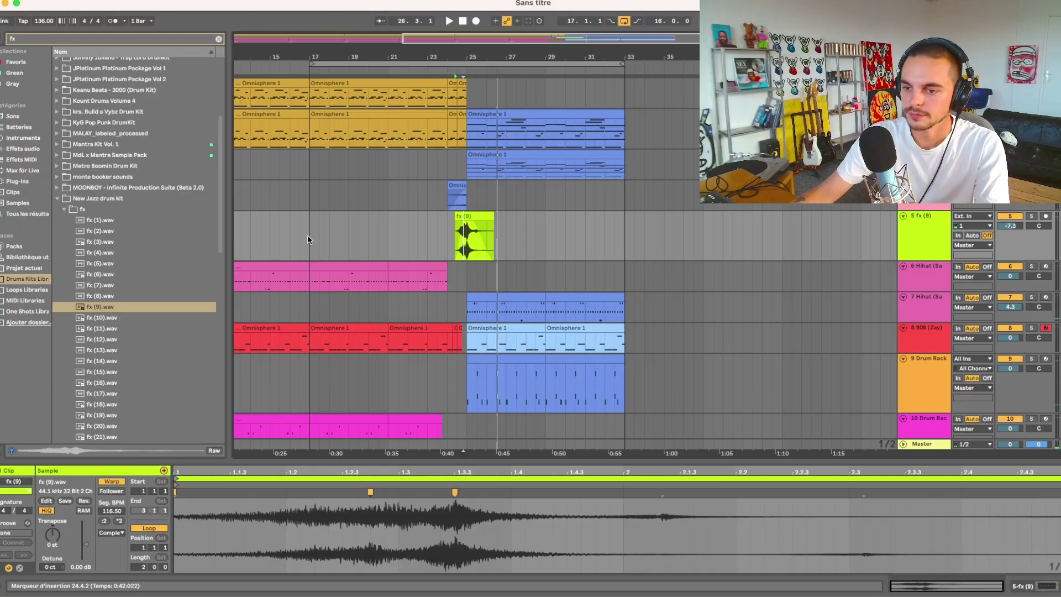
left_click(308, 237)
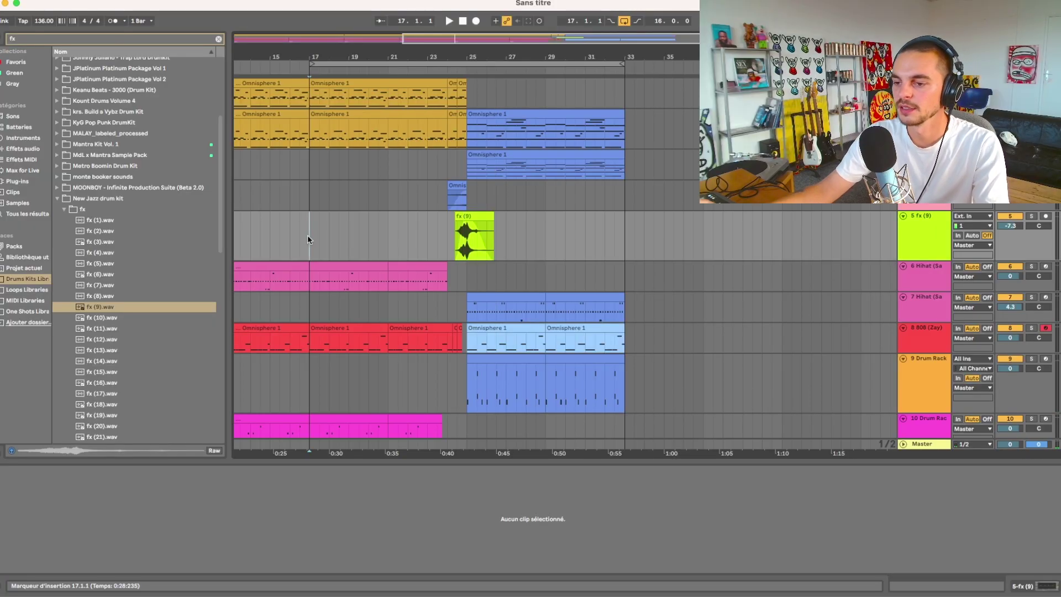